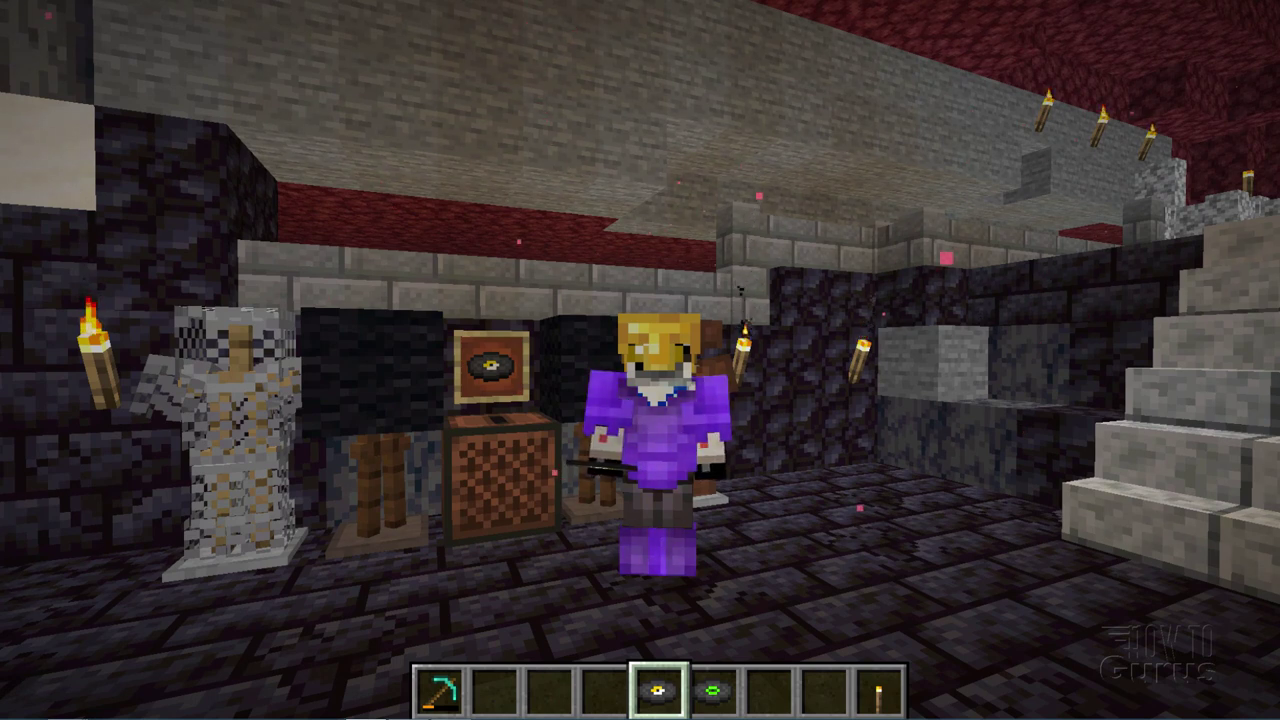
Swap the hand between the music disc, the second disc and an empty slot, then walk back and forth by the jukebox
{"action": "key", "text": "4"}
{"action": "key", "text": "5"}
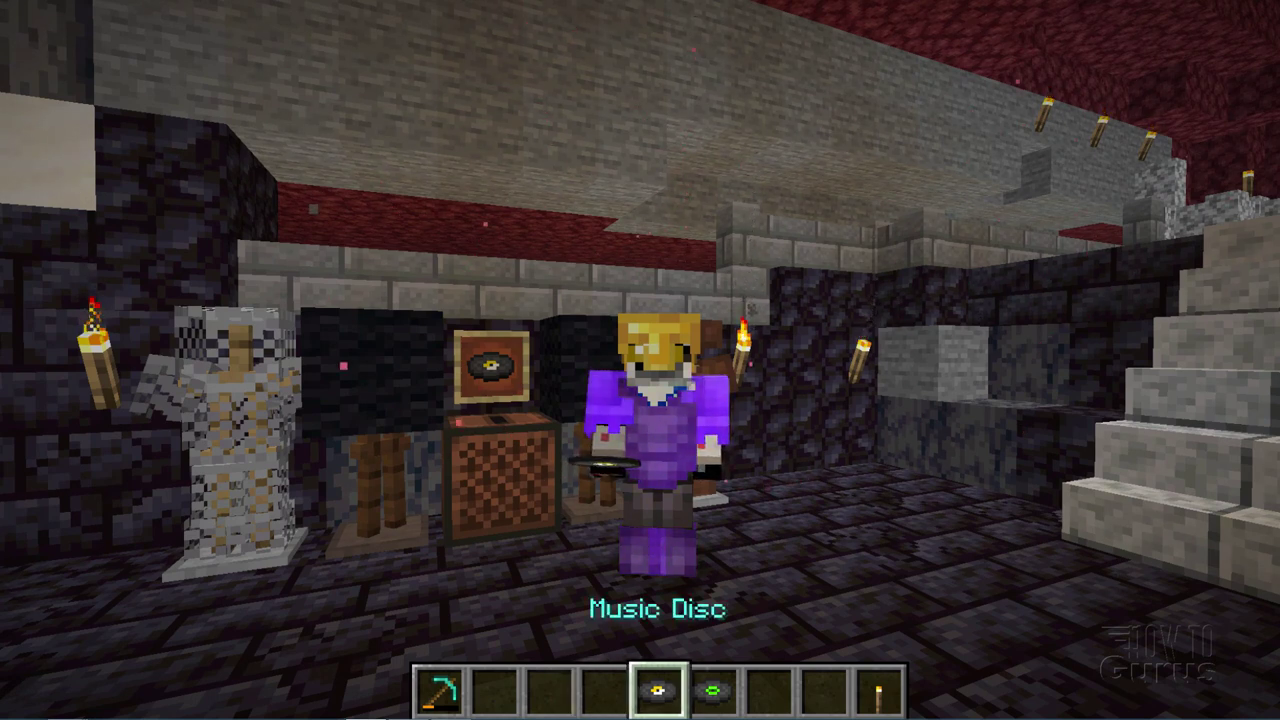
{"action": "key", "text": "6"}
{"action": "key", "text": "5"}
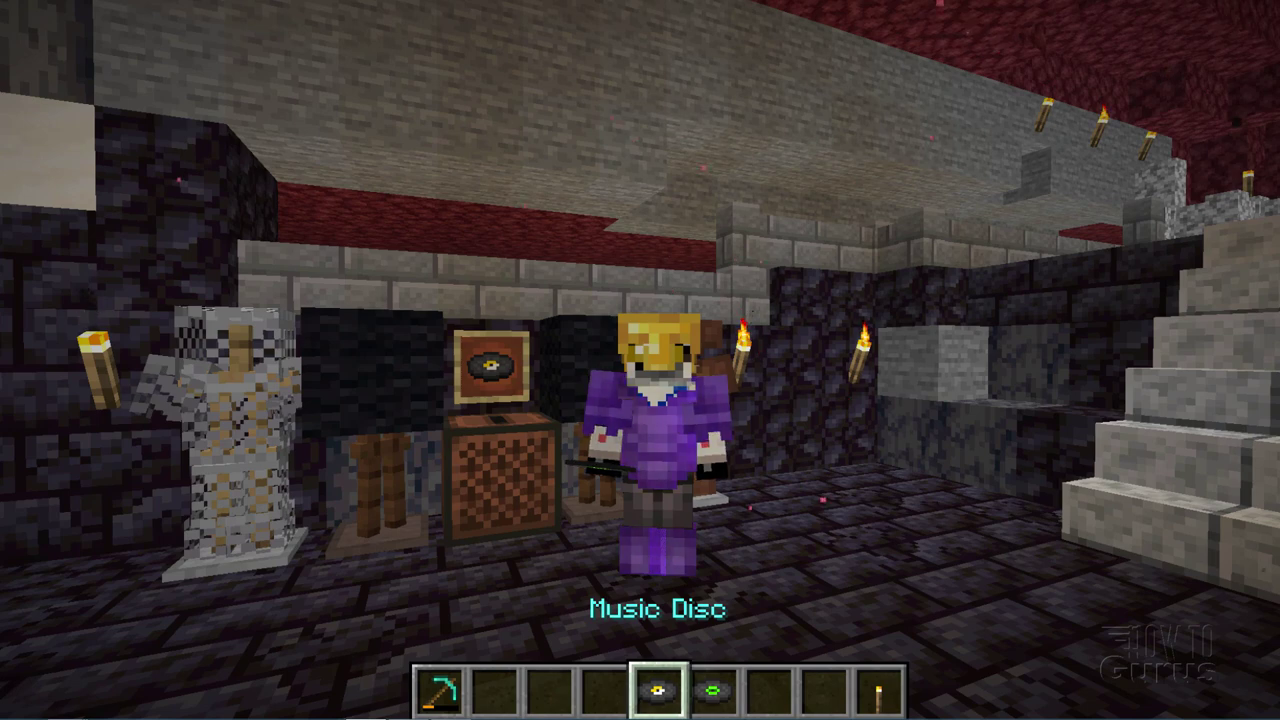
{"action": "key", "text": "4"}
{"action": "key", "text": "s"}
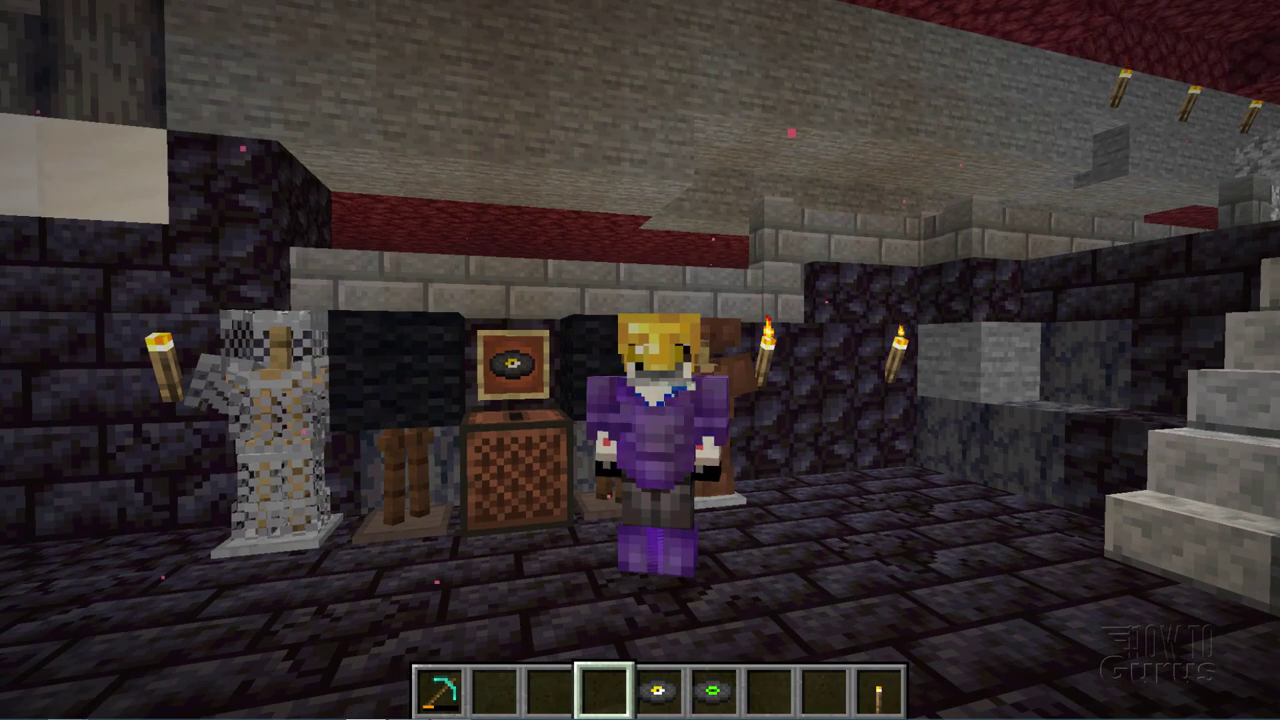
{"action": "key", "text": "w"}
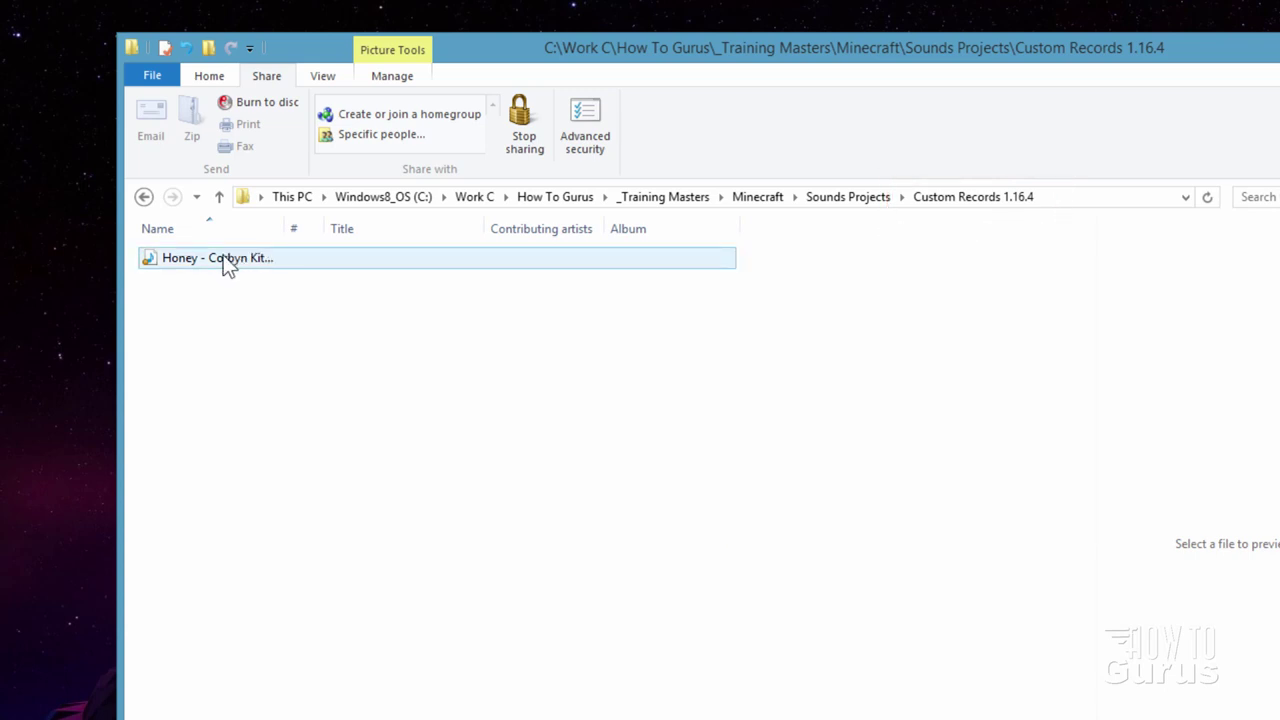
Show the Custom Records 1.16.4 files as Large icons and open a second Explorer window
{"action": "left_click", "coordinate": [322, 76]}
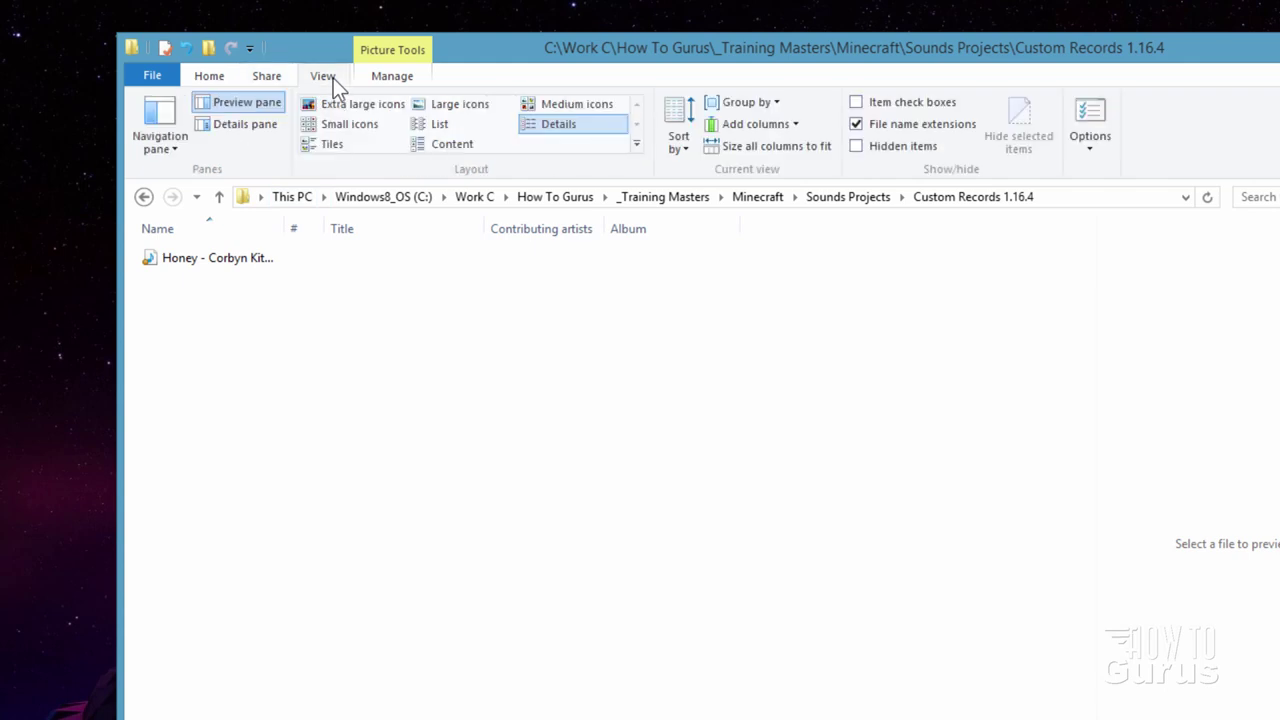
{"action": "left_click", "coordinate": [430, 105]}
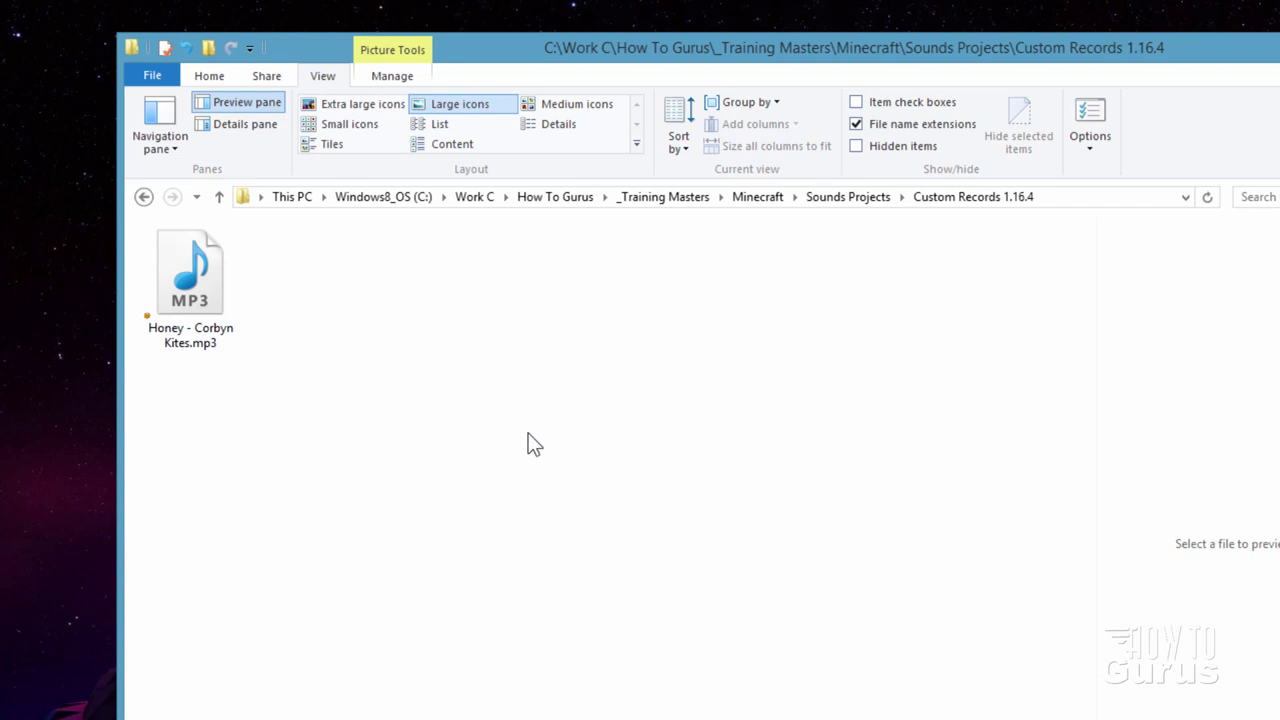
{"action": "key", "text": "super+e"}
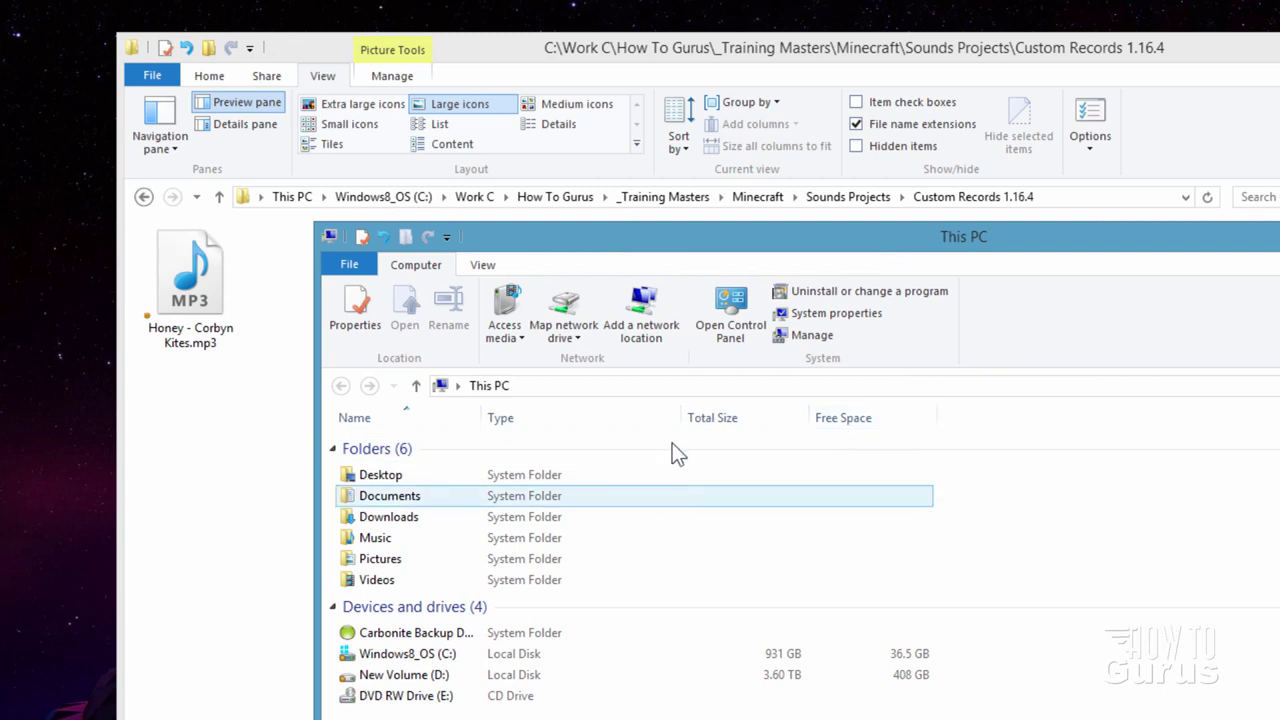
Go to %appdata% and open .minecraft, then the versions folder
{"action": "left_click", "coordinate": [607, 387]}
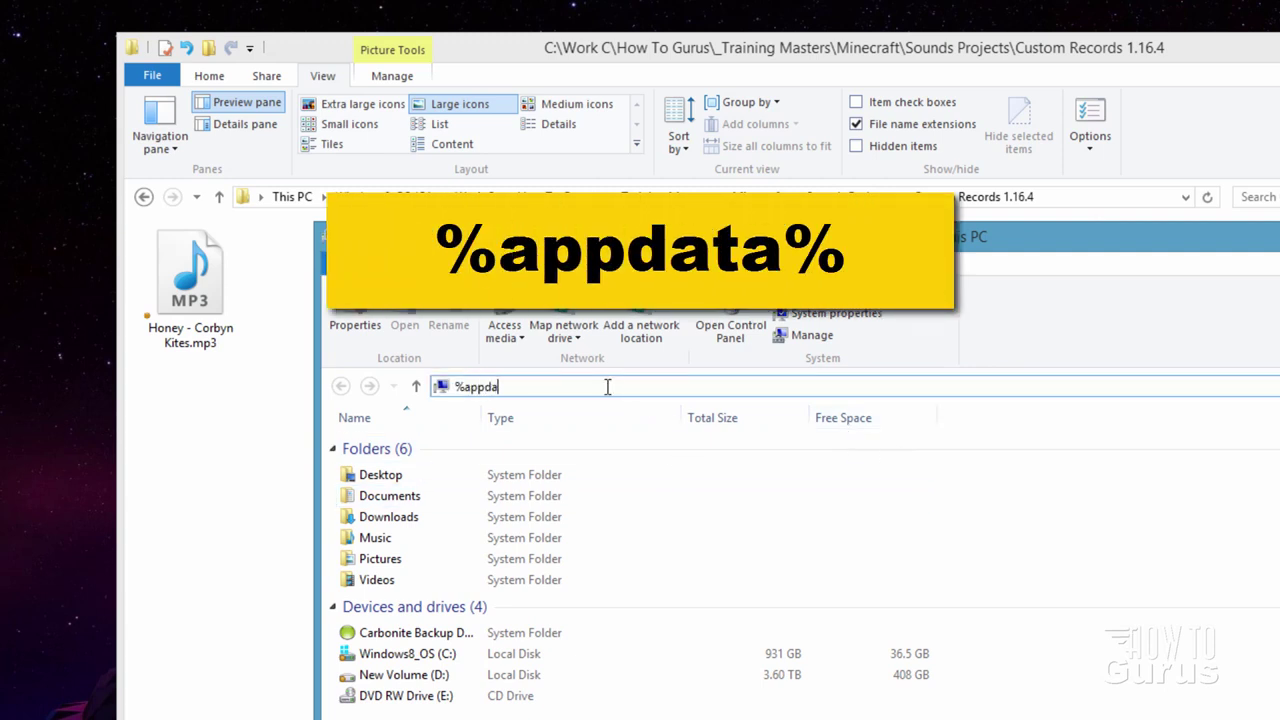
{"action": "key", "text": "Return"}
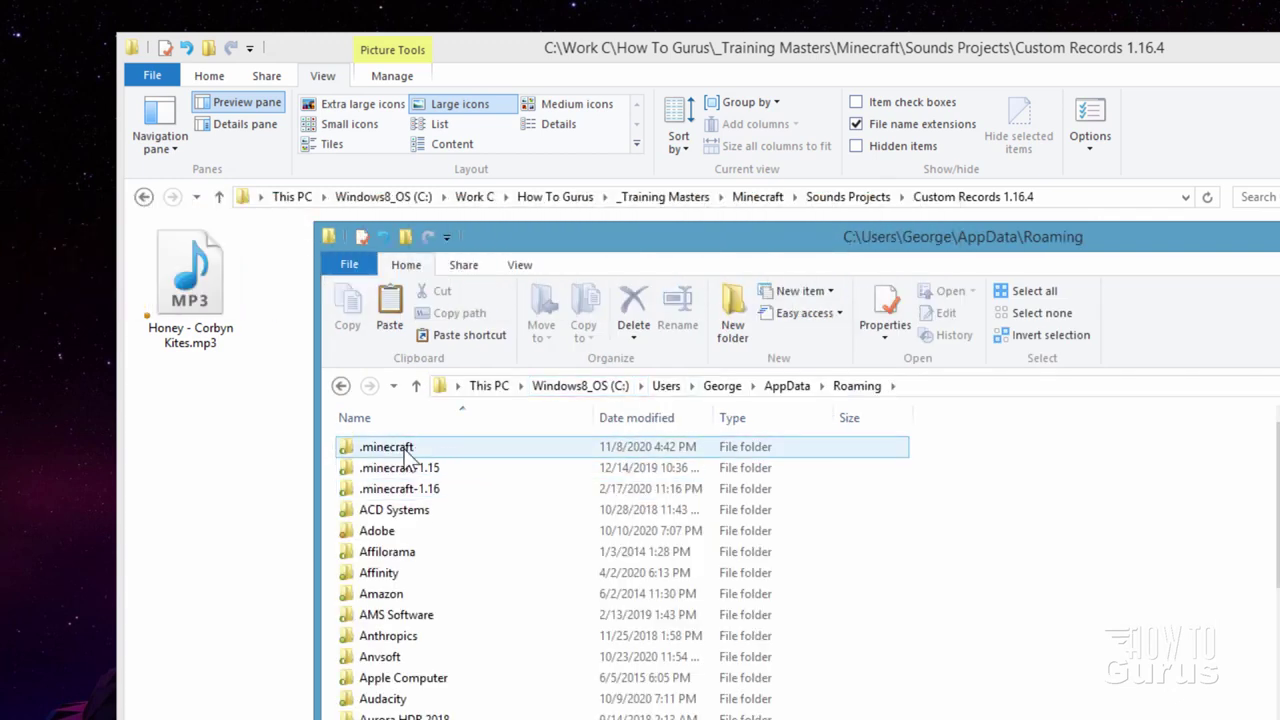
{"action": "double_click", "coordinate": [378, 452]}
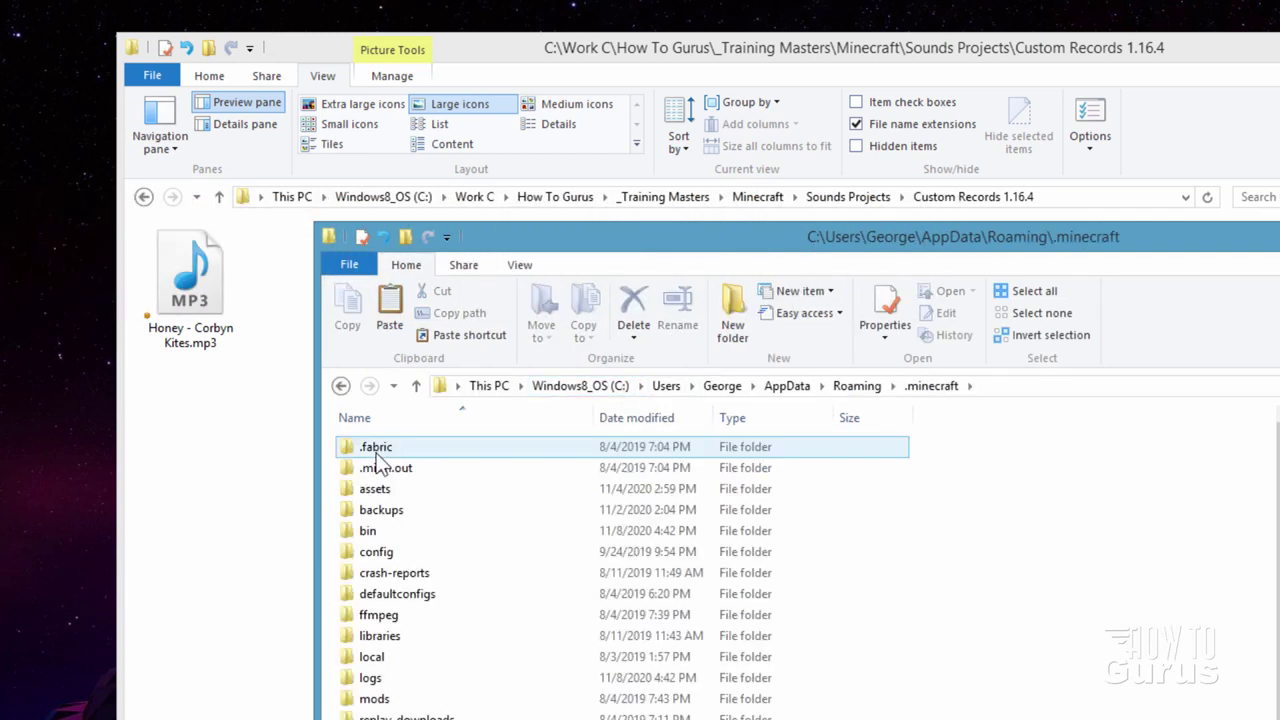
{"action": "scroll", "coordinate": [490, 505], "scroll_direction": "down", "scroll_amount": 4}
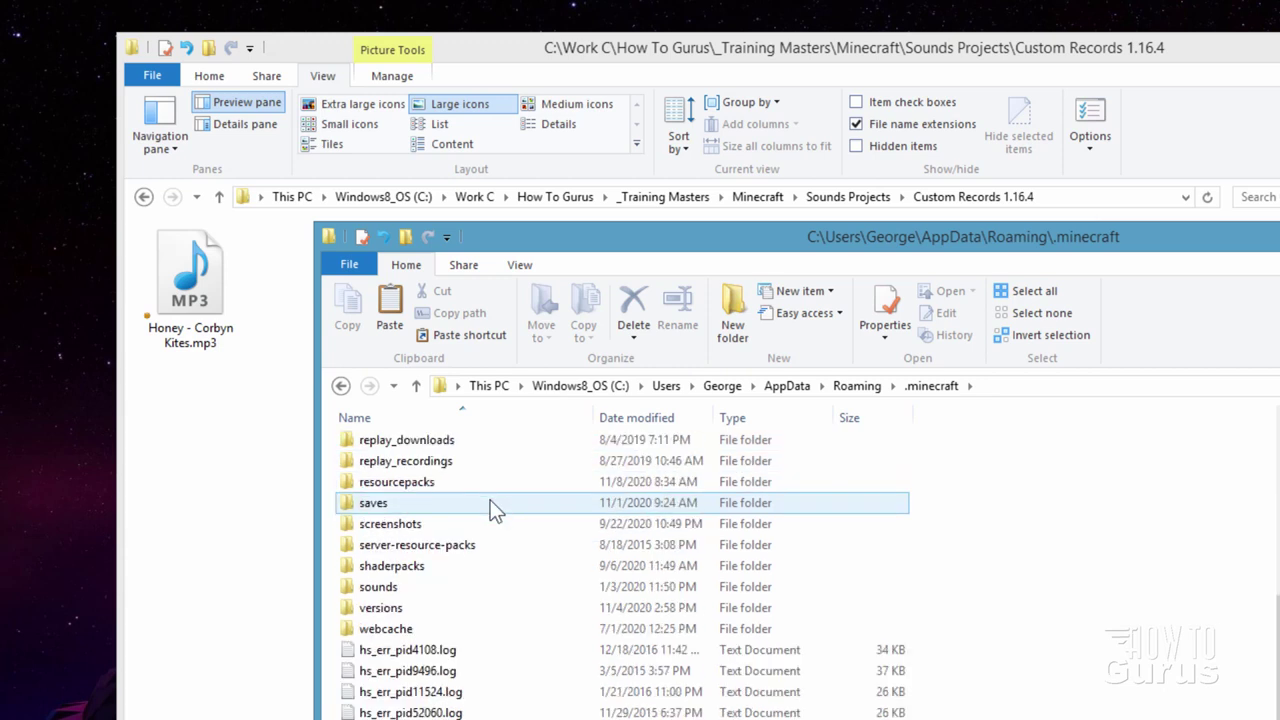
{"action": "double_click", "coordinate": [372, 610]}
Open the 1.16.4 version folder and look over 1.16.4.jar and 1.16.4.json
{"action": "scroll", "coordinate": [449, 453], "scroll_direction": "down", "scroll_amount": 5}
{"action": "scroll", "coordinate": [449, 455], "scroll_direction": "down", "scroll_amount": 8}
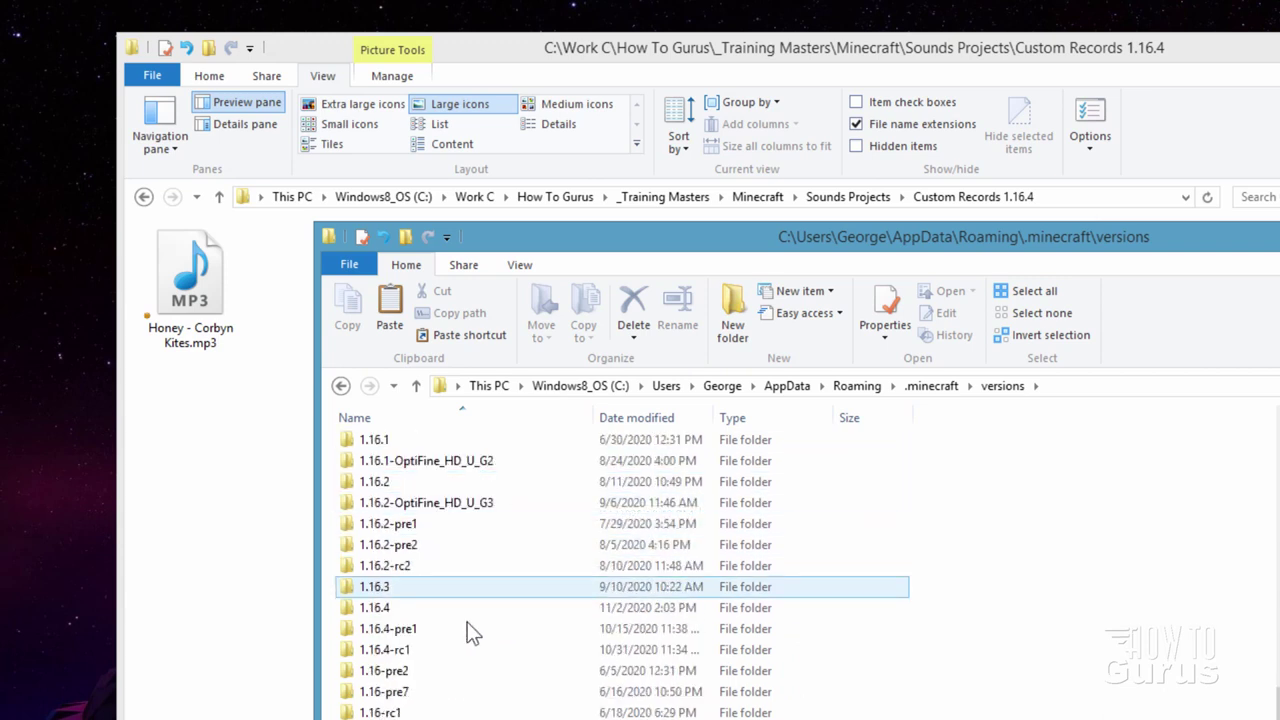
{"action": "left_click", "coordinate": [400, 609]}
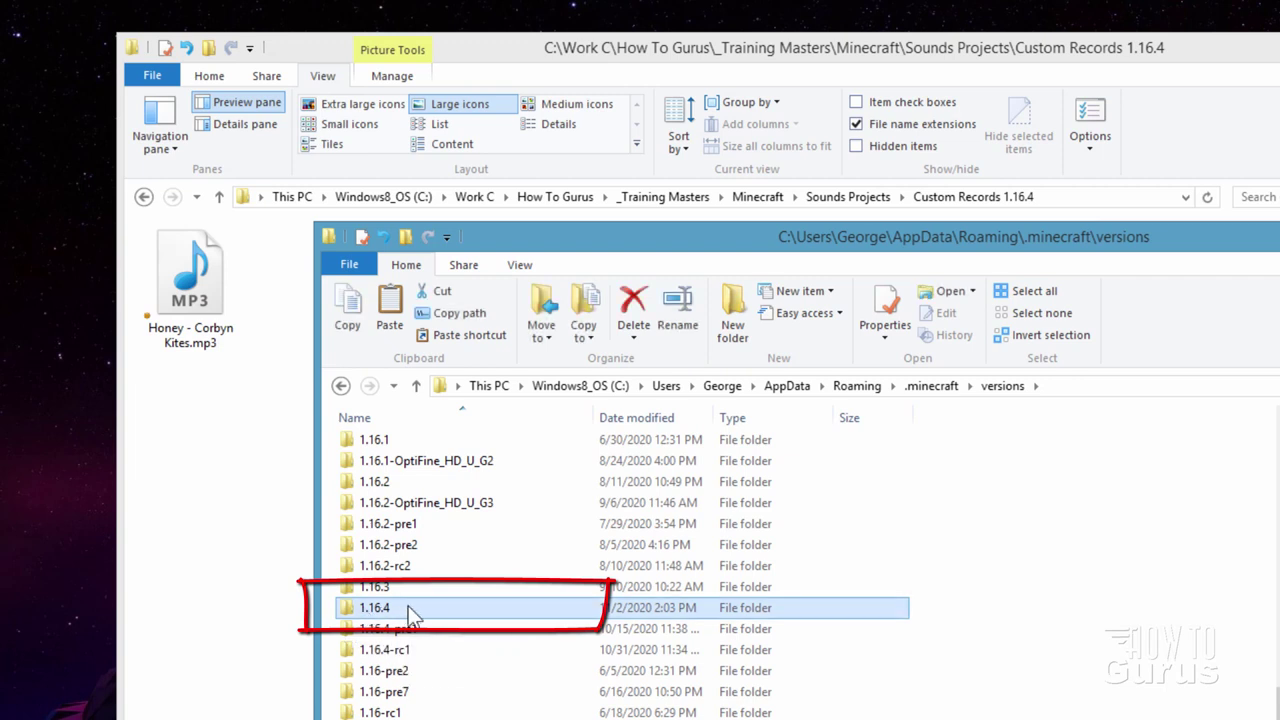
{"action": "double_click", "coordinate": [351, 606]}
{"action": "left_click", "coordinate": [377, 469]}
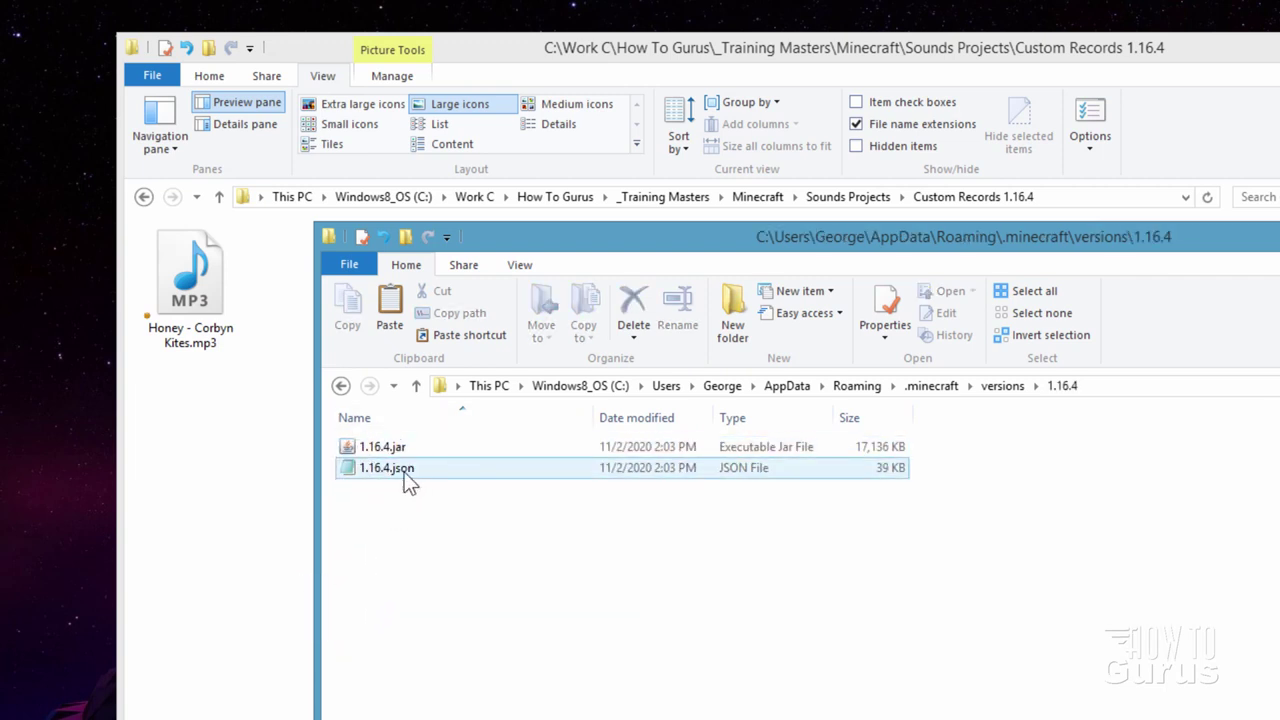
{"action": "left_click", "coordinate": [410, 448]}
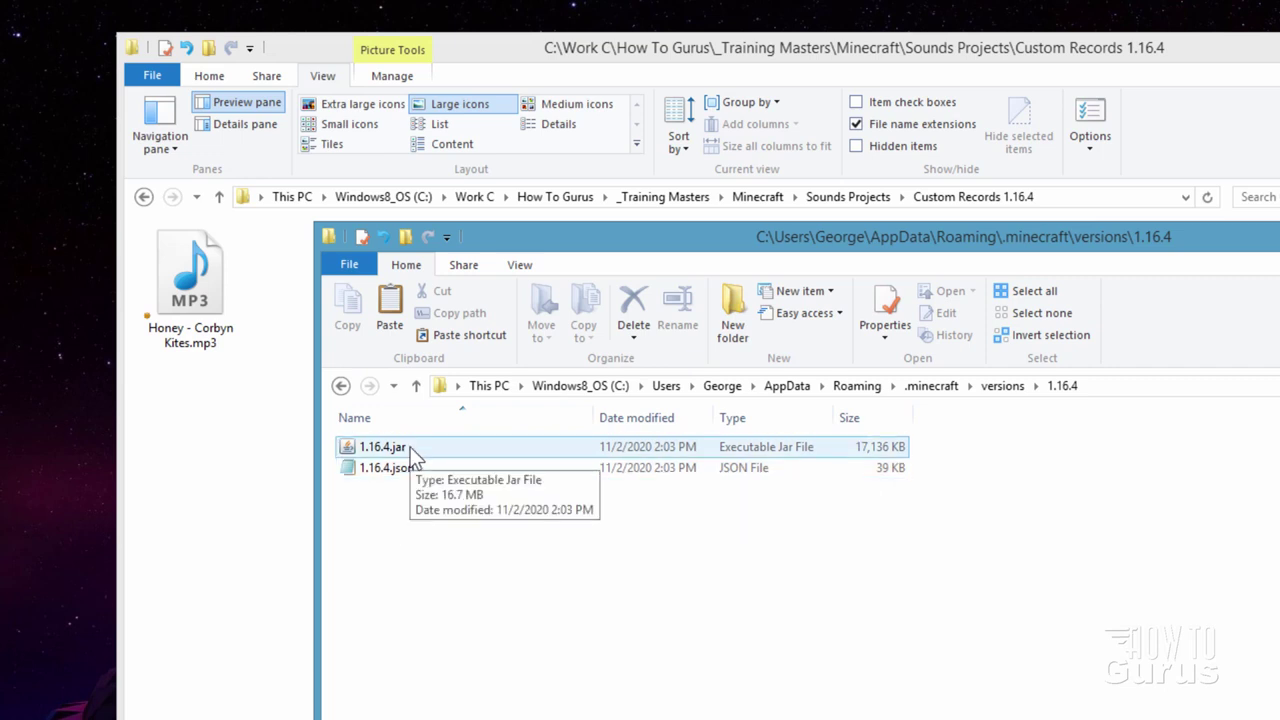
{"action": "left_click", "coordinate": [412, 467]}
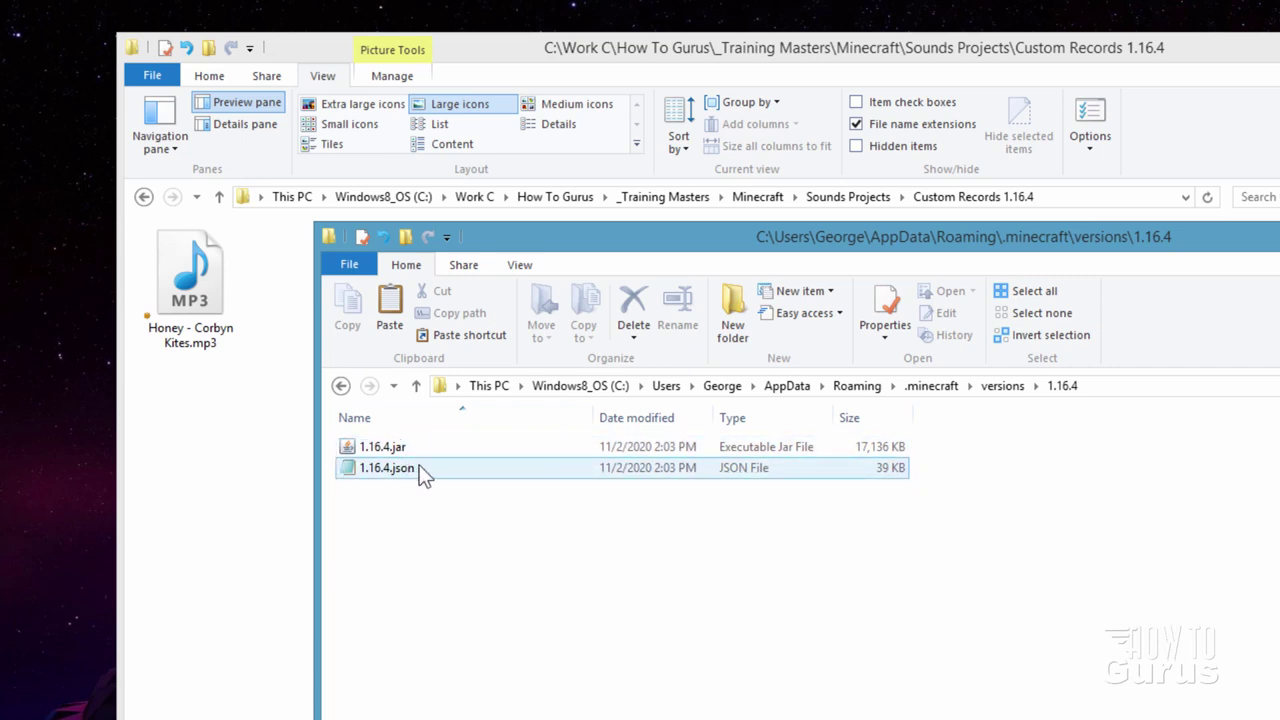
Copy 1.16.4.jar from the versions window into the Custom Records 1.16.4 folder
{"action": "left_click", "coordinate": [523, 268]}
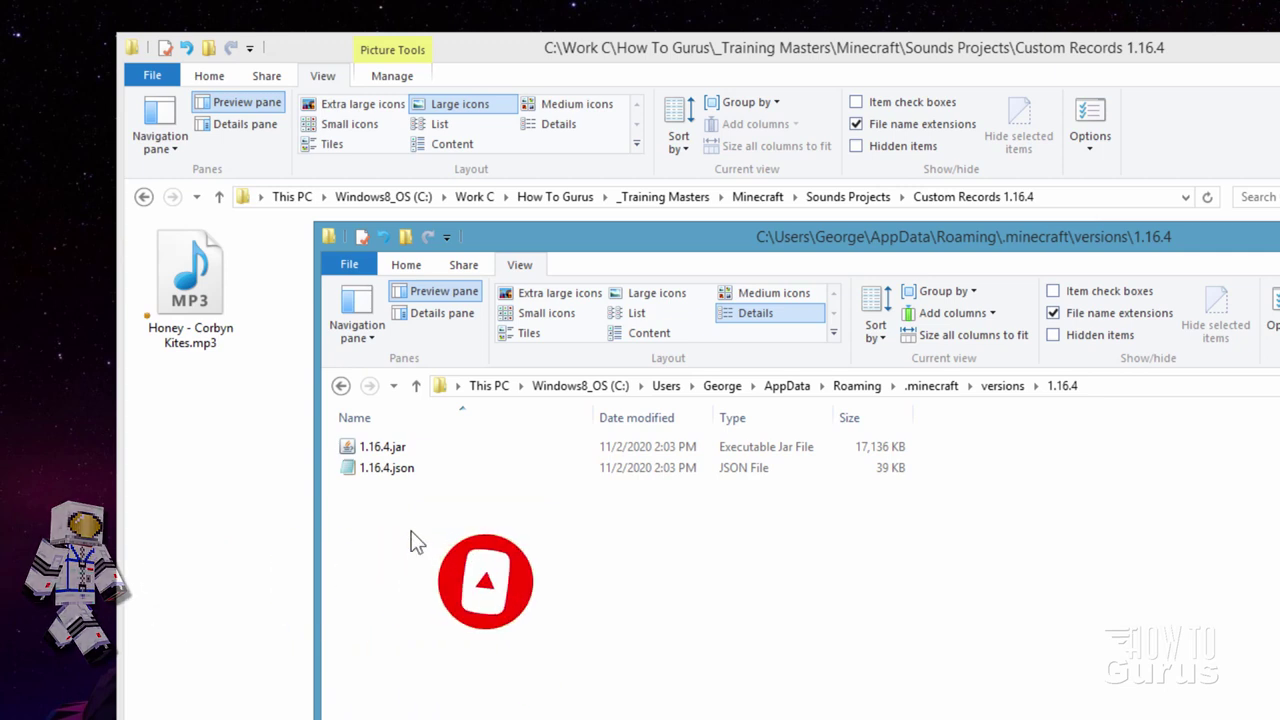
{"action": "left_click", "coordinate": [372, 450]}
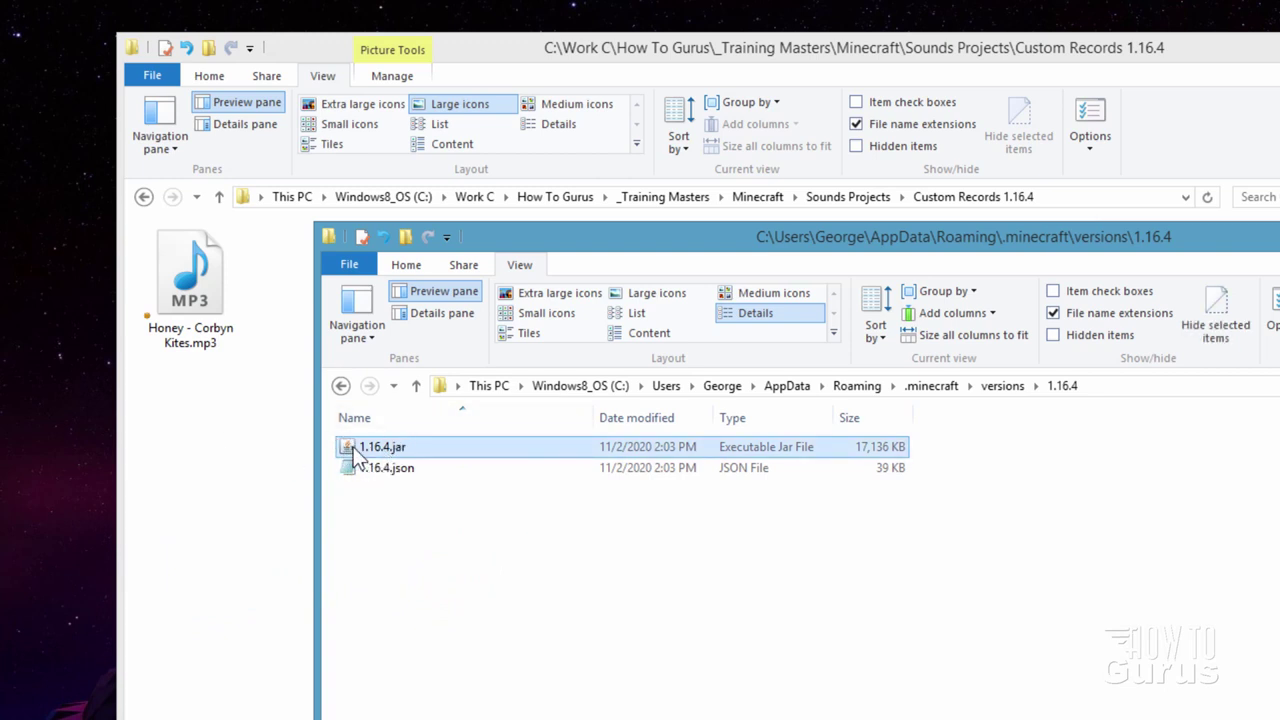
{"action": "left_click_drag", "start_coordinate": [357, 452], "coordinate": [218, 472]}
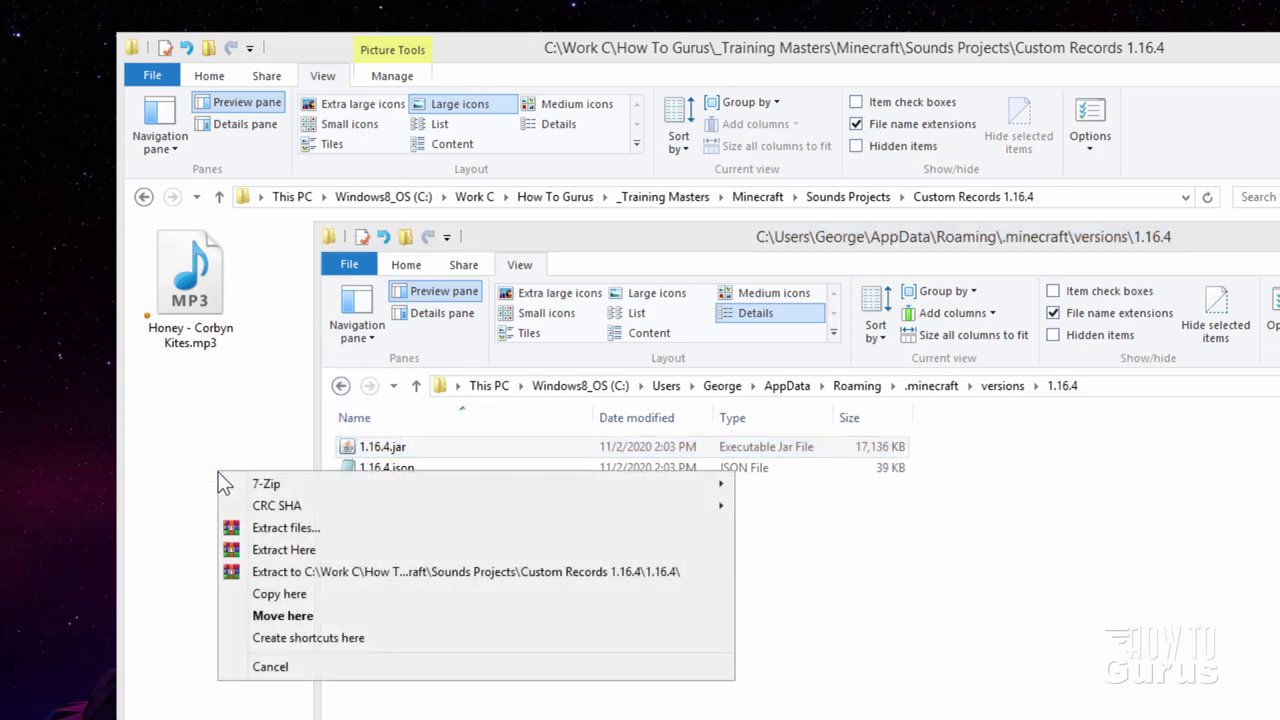
{"action": "left_click", "coordinate": [262, 594]}
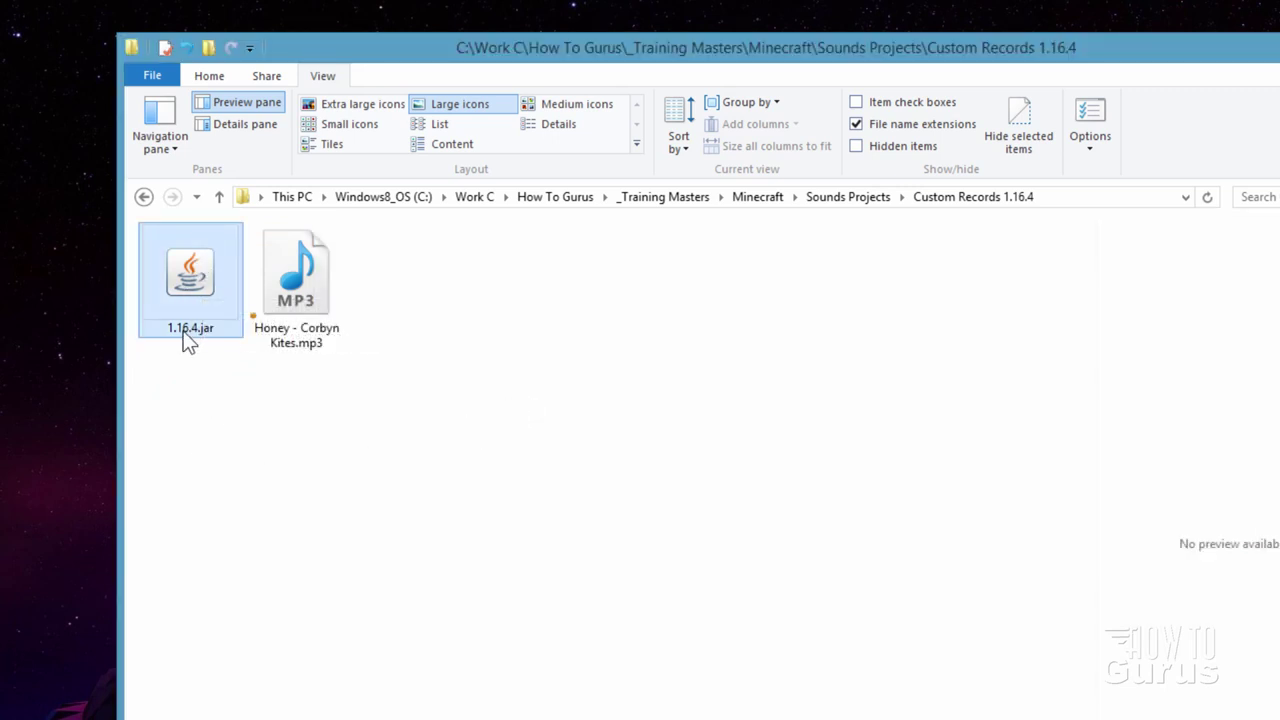
Rename the copied jar to 1.16.4.zip, accept the extension change, and select the archive
{"action": "key", "text": "BackSpace"}
{"action": "key", "text": "BackSpace"}
{"action": "key", "text": "BackSpace"}
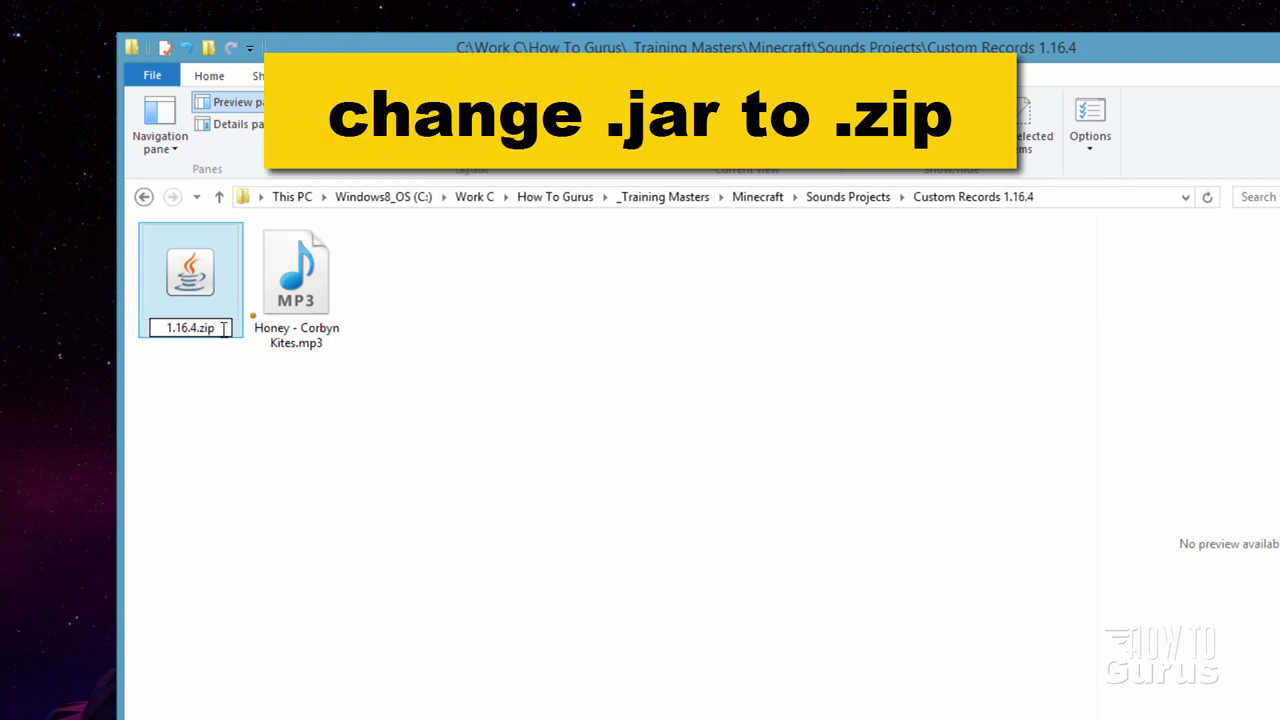
{"action": "key", "text": "Return"}
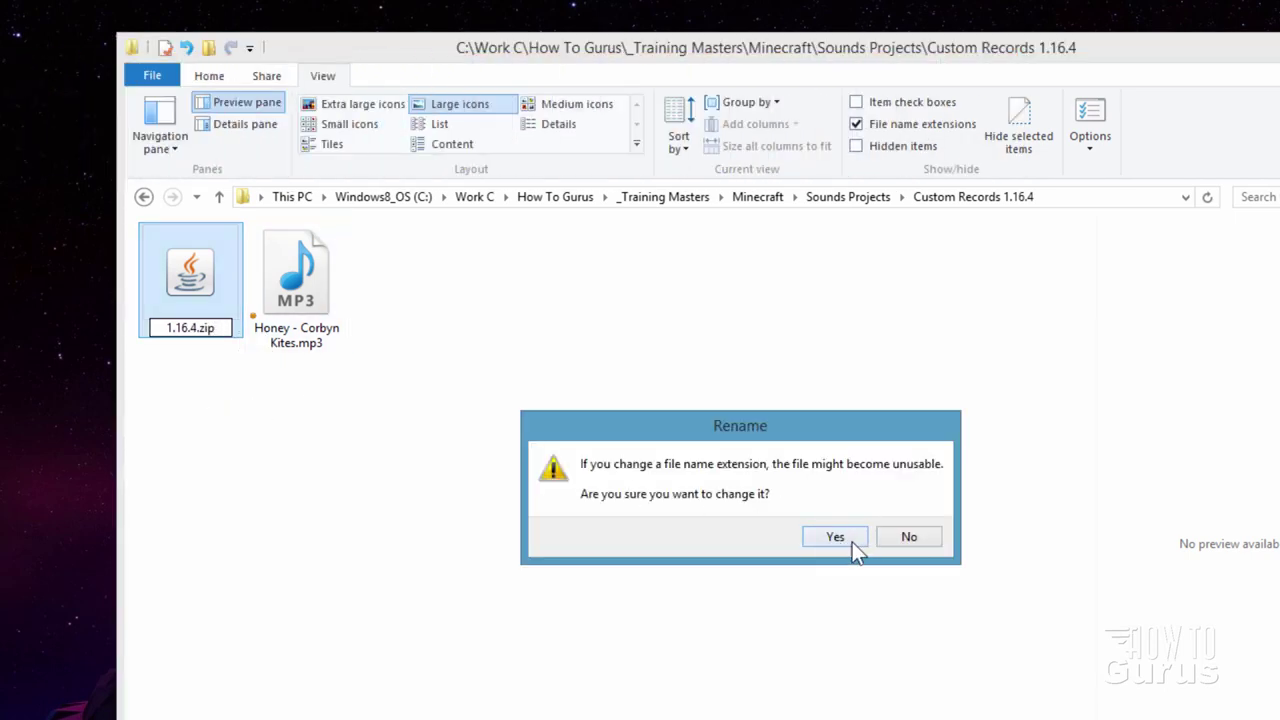
{"action": "left_click", "coordinate": [846, 539]}
{"action": "mouse_move", "coordinate": [185, 299]}
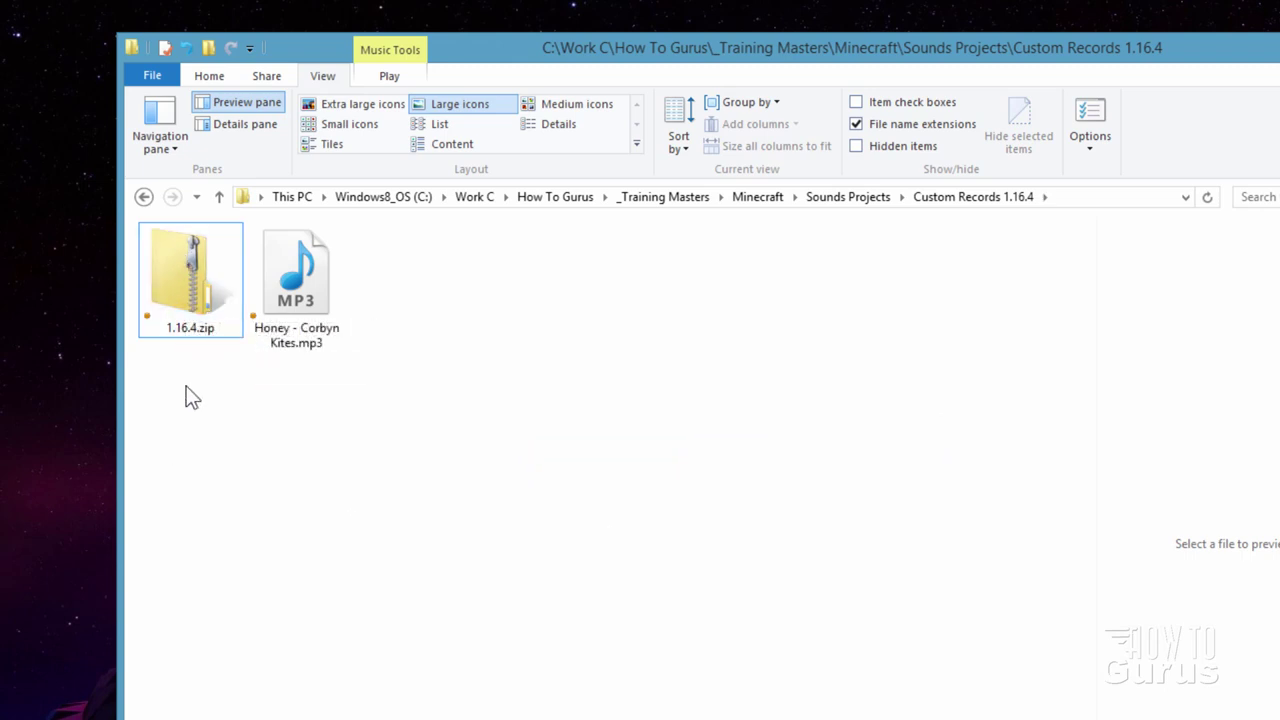
{"action": "left_click", "coordinate": [174, 280]}
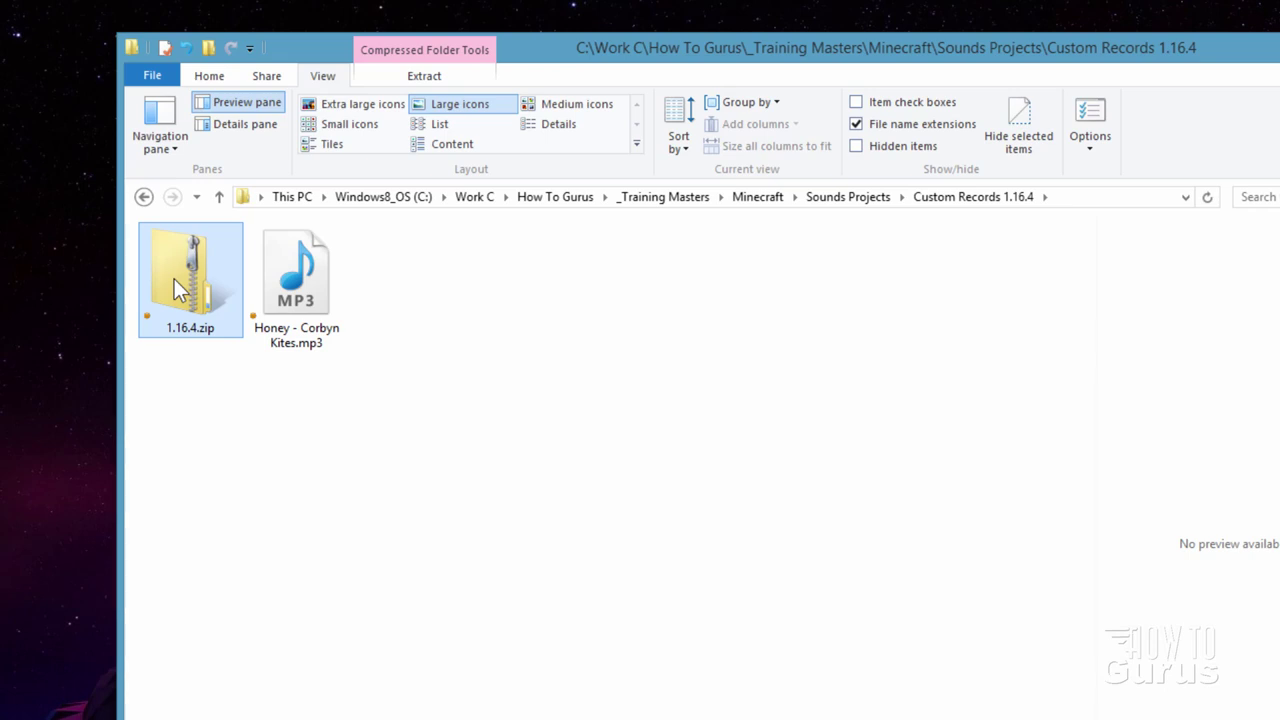
Open 1.16.4.zip in its own window beside Custom Records 1.16.4 and browse its contents
{"action": "right_click", "coordinate": [174, 279]}
{"action": "left_click", "coordinate": [211, 318]}
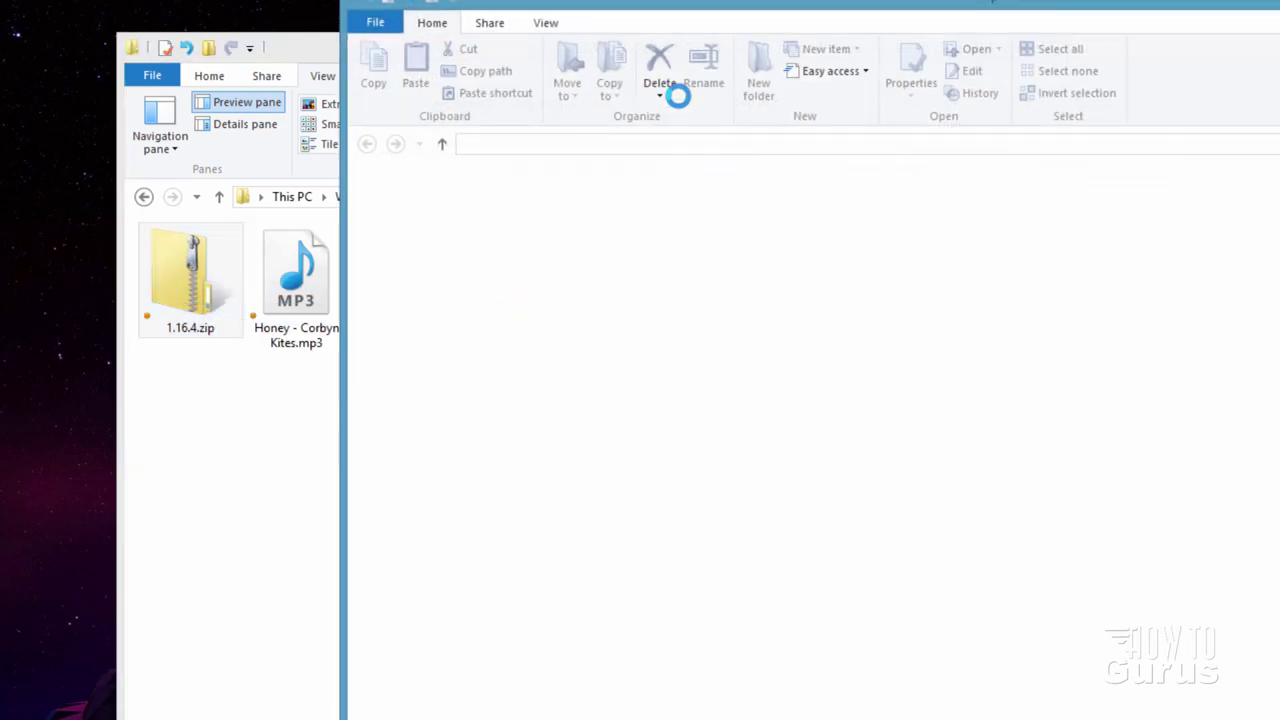
{"action": "left_click_drag", "start_coordinate": [731, 194], "coordinate": [737, 120]}
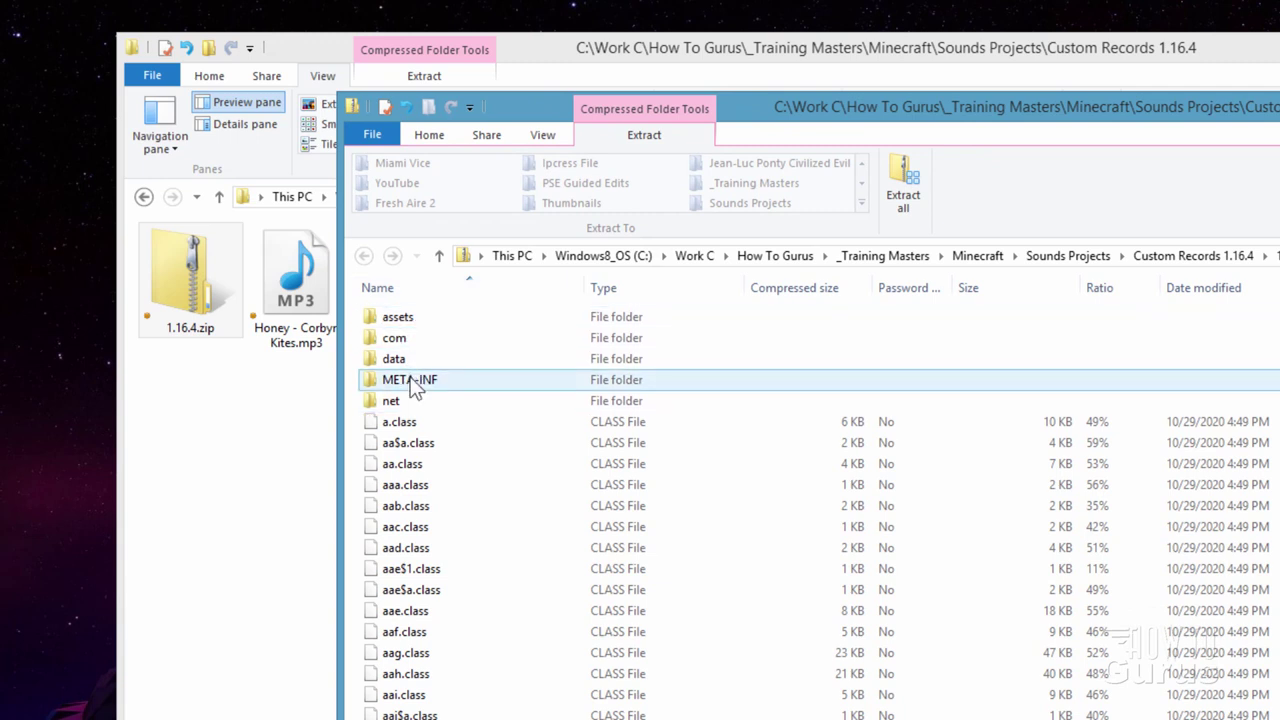
{"action": "scroll", "coordinate": [452, 380], "scroll_direction": "down", "scroll_amount": 4}
{"action": "scroll", "coordinate": [453, 381], "scroll_direction": "down", "scroll_amount": 12}
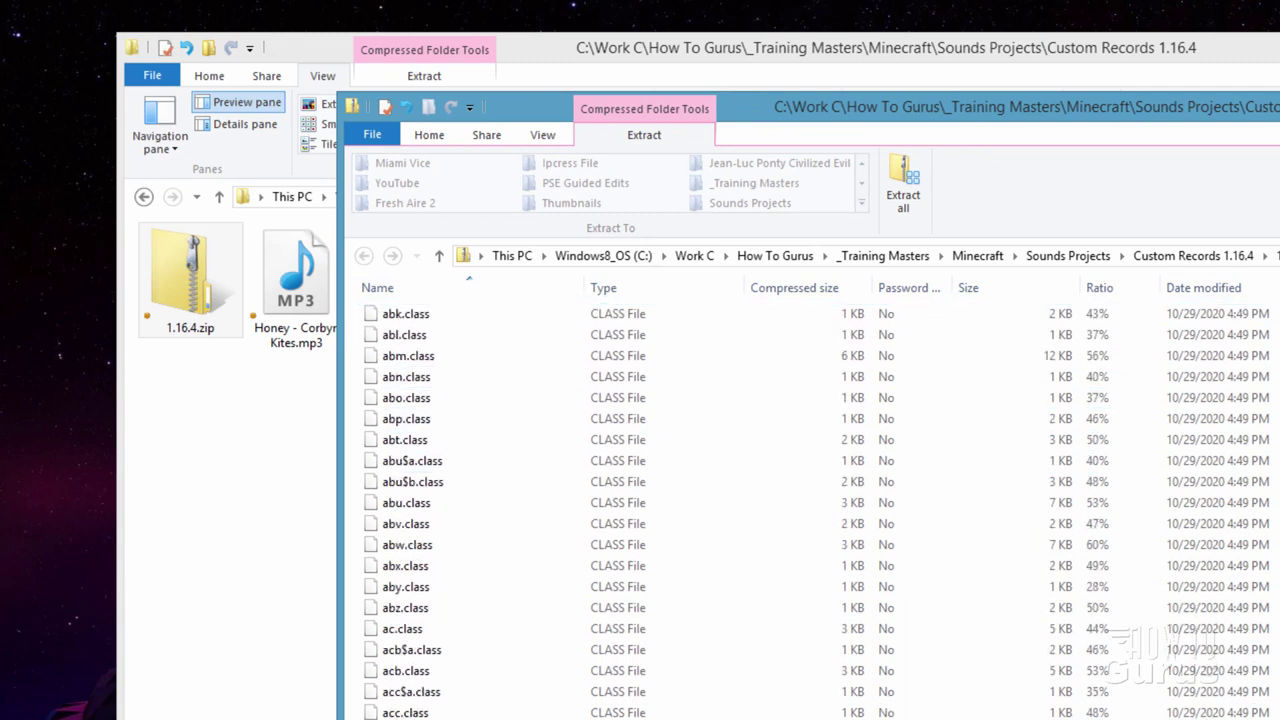
{"action": "scroll", "coordinate": [817, 509], "scroll_direction": "down", "scroll_amount": 20}
{"action": "scroll", "coordinate": [817, 509], "scroll_direction": "down", "scroll_amount": 20}
{"action": "scroll", "coordinate": [642, 640], "scroll_direction": "down", "scroll_amount": 20}
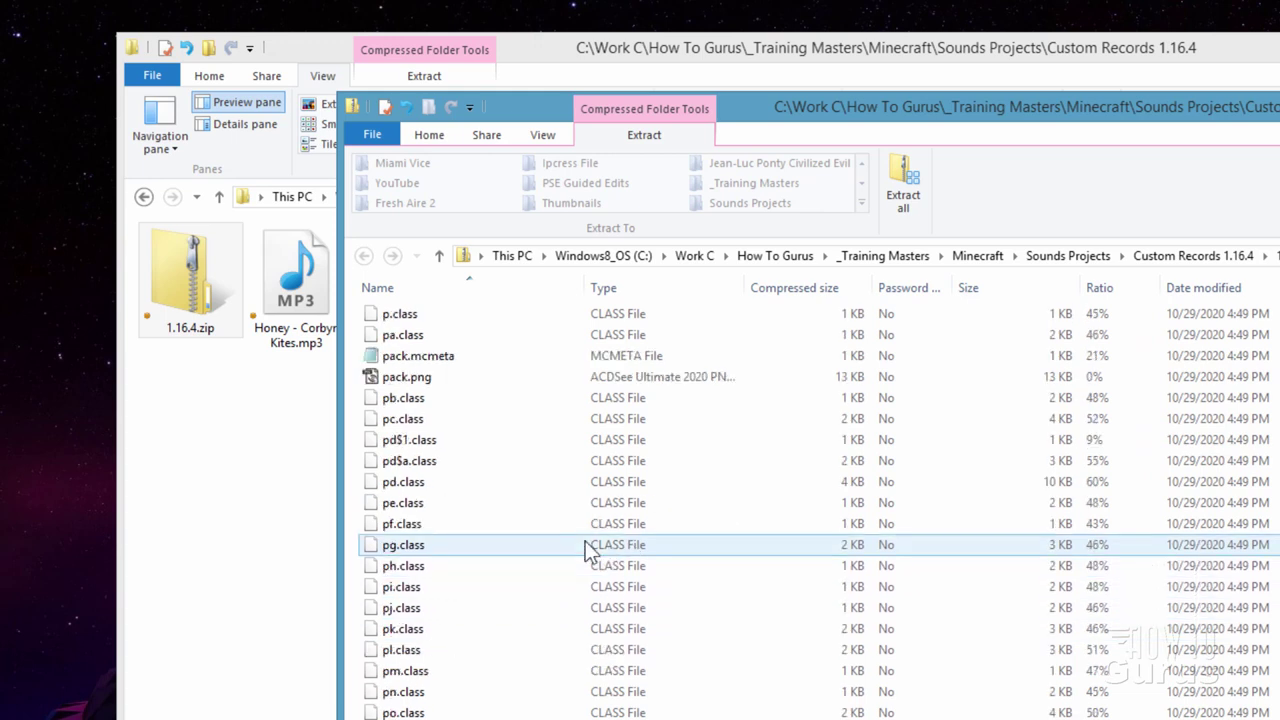
{"action": "scroll", "coordinate": [586, 545], "scroll_direction": "up", "scroll_amount": 2}
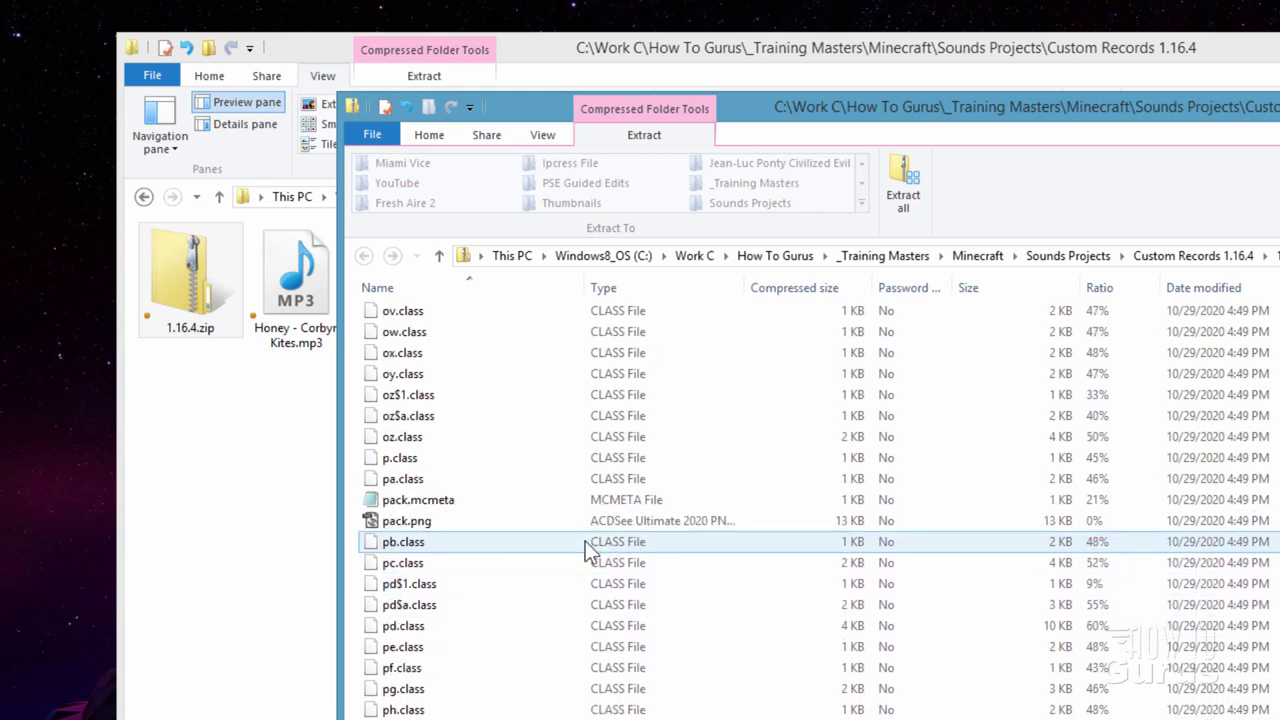
Copy pack.mcmeta and pack.png from the archive into Custom Records 1.16.4
{"action": "left_click", "coordinate": [452, 502]}
{"action": "left_click", "coordinate": [428, 520], "text": "ctrl"}
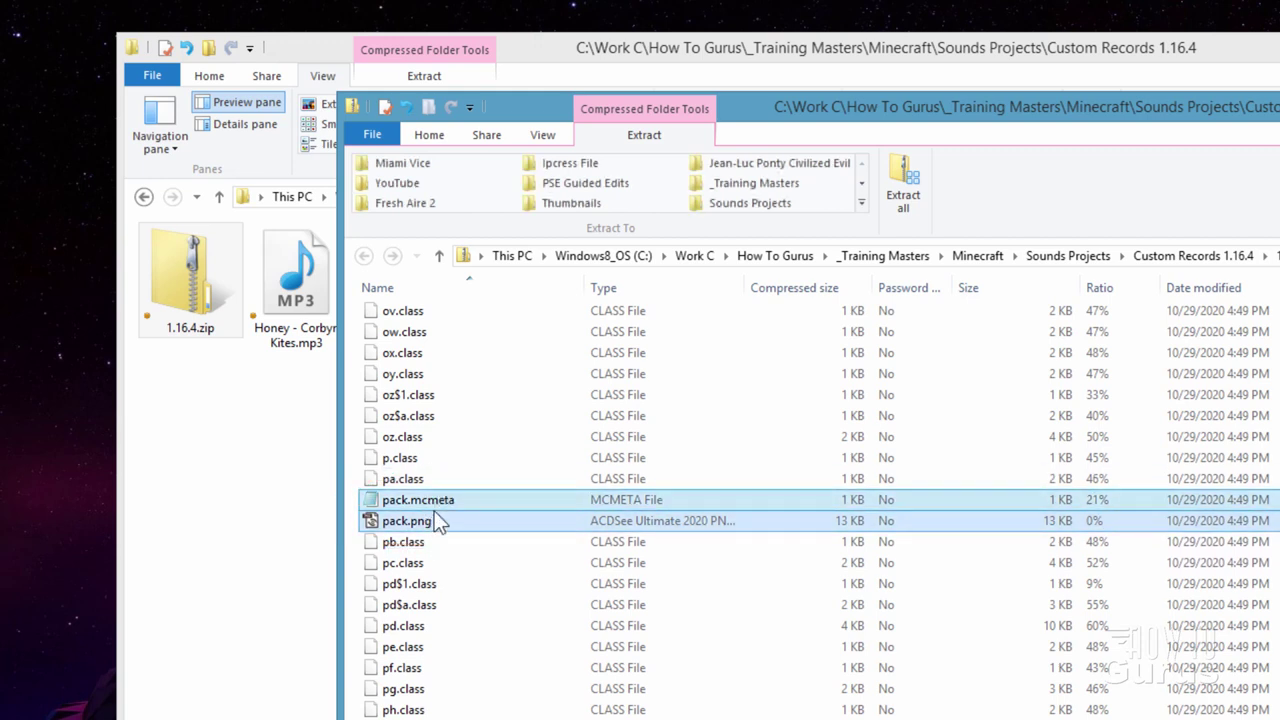
{"action": "left_click_drag", "start_coordinate": [434, 498], "coordinate": [221, 519]}
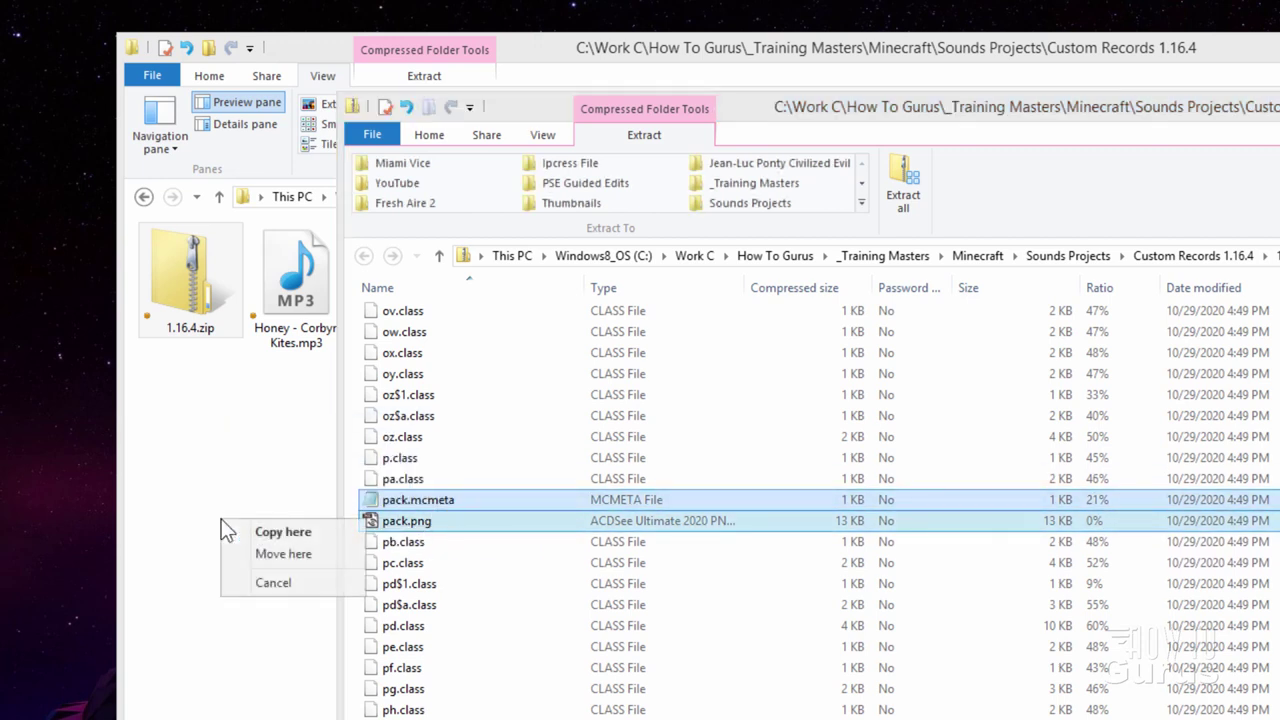
{"action": "left_click", "coordinate": [278, 532]}
{"action": "left_click", "coordinate": [272, 533]}
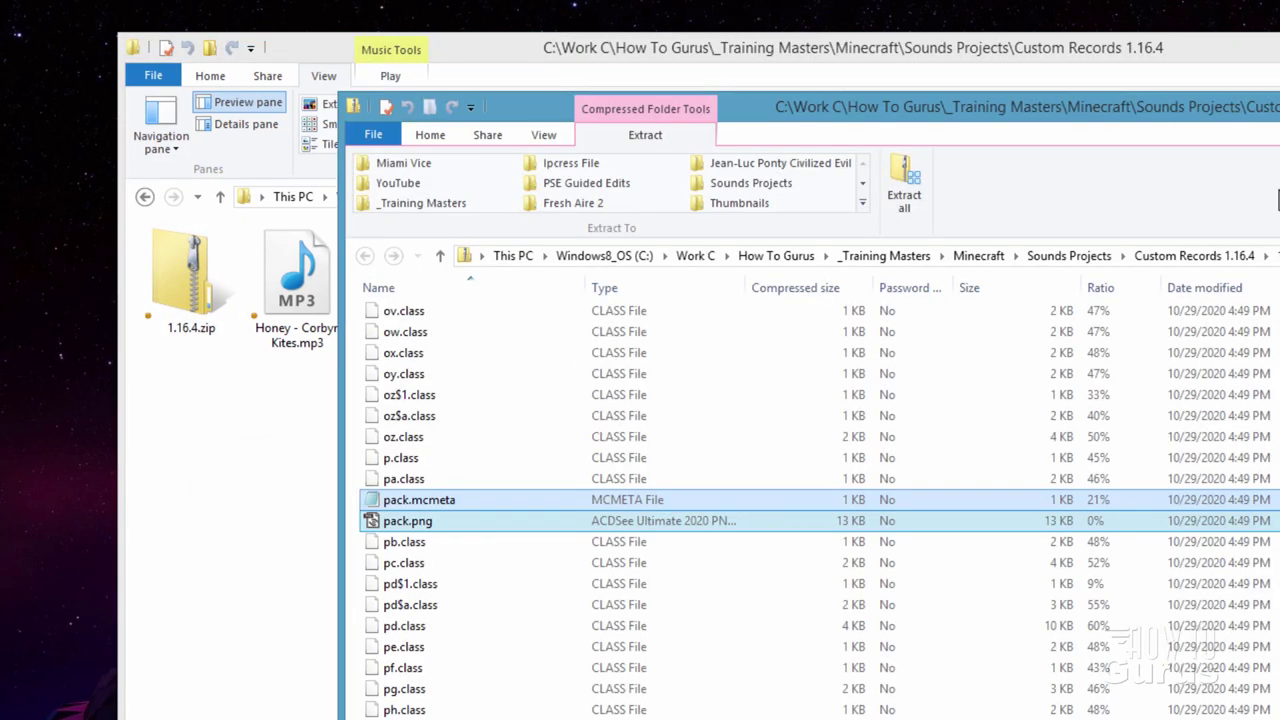
{"action": "left_click_drag", "start_coordinate": [1033, 115], "coordinate": [1088, 115]}
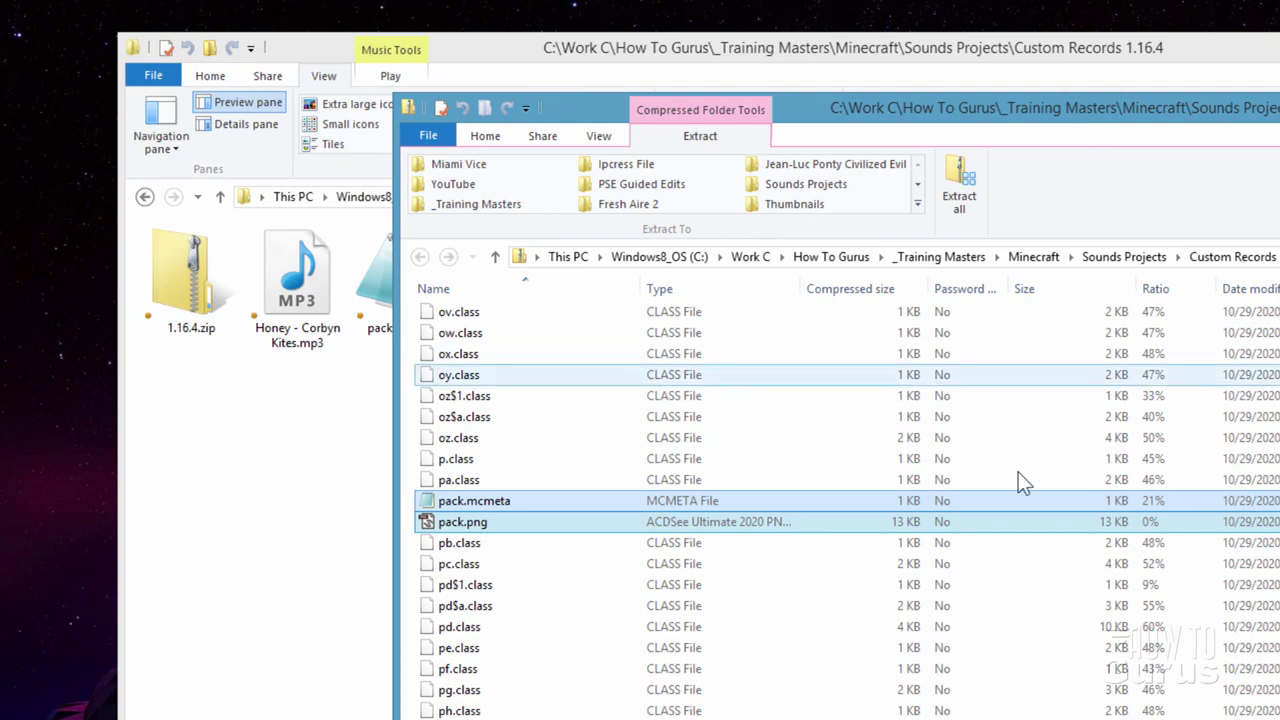
{"action": "scroll", "coordinate": [428, 316], "scroll_direction": "up", "scroll_amount": 20}
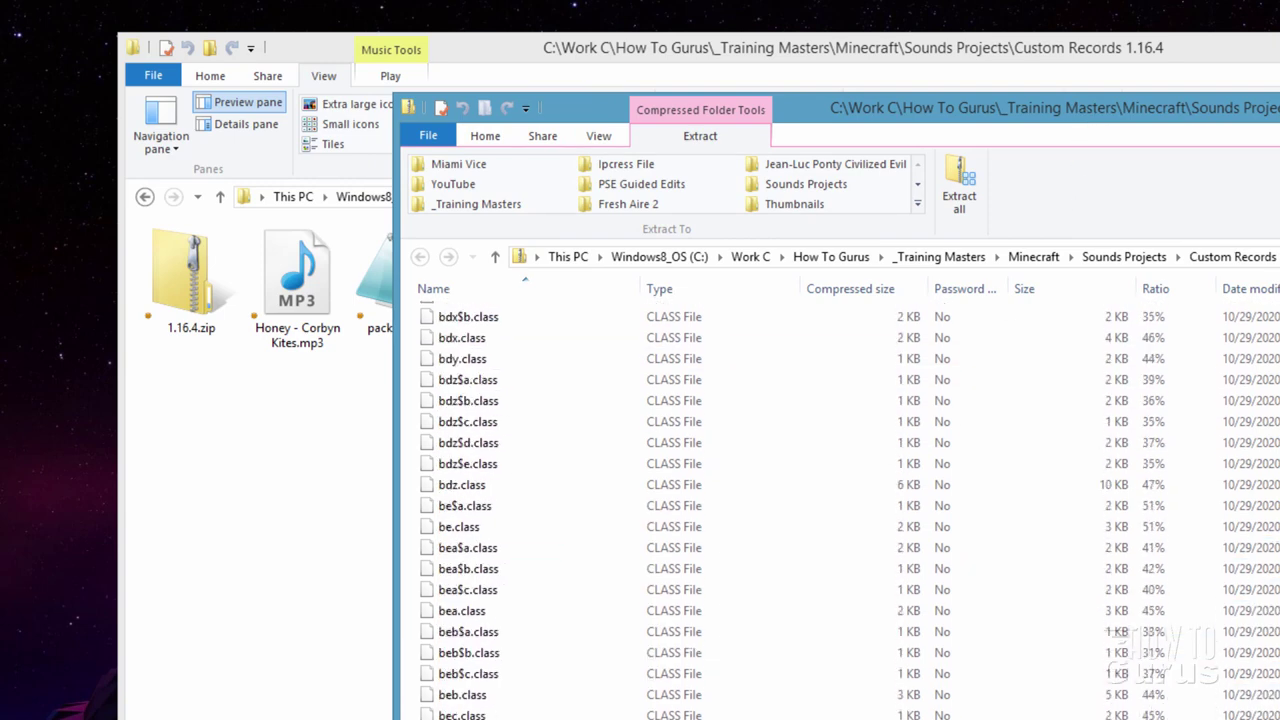
Open assets > minecraft in the archive and copy the lang folder into Custom Records 1.16.4
{"action": "double_click", "coordinate": [428, 316]}
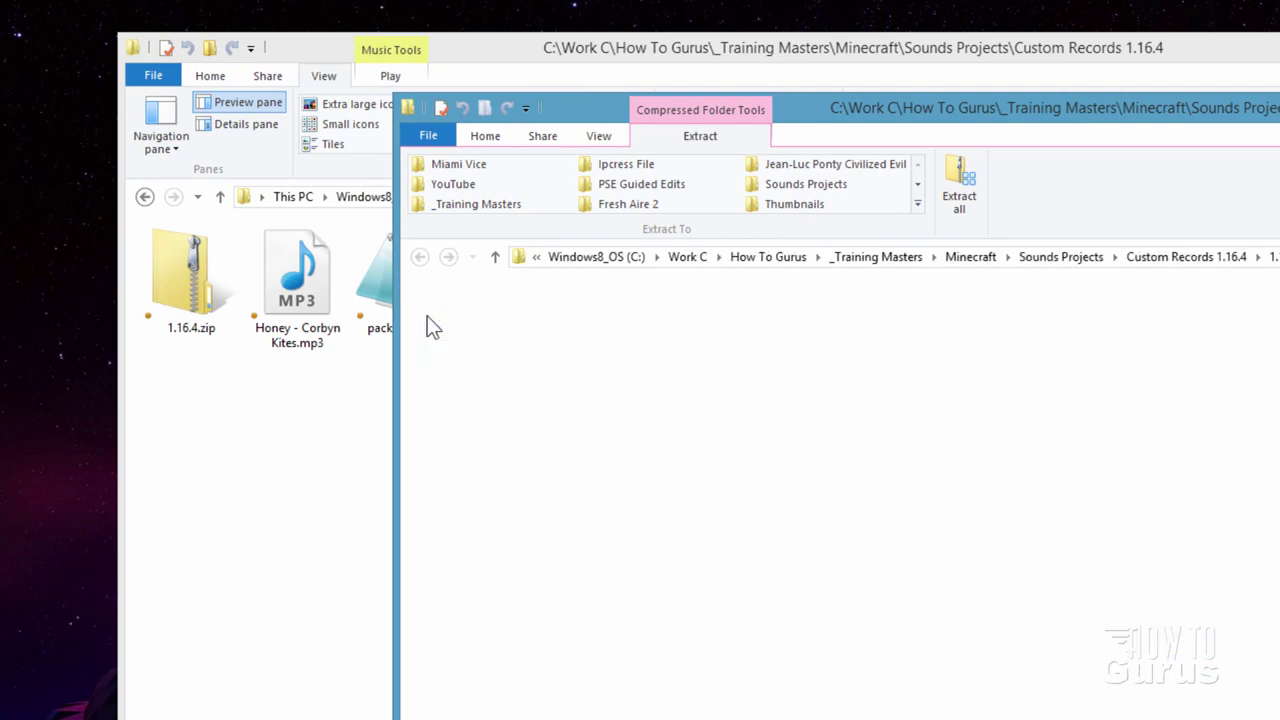
{"action": "left_click", "coordinate": [433, 320]}
{"action": "double_click", "coordinate": [432, 318]}
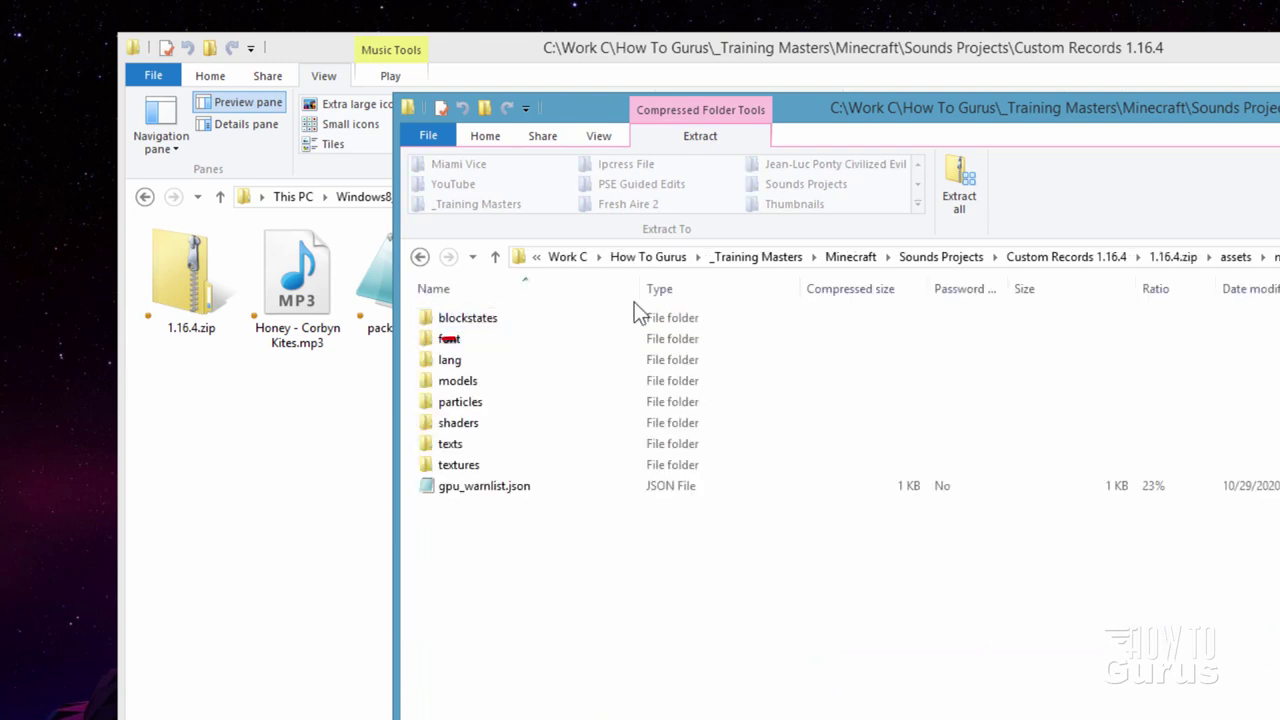
{"action": "left_click", "coordinate": [437, 362]}
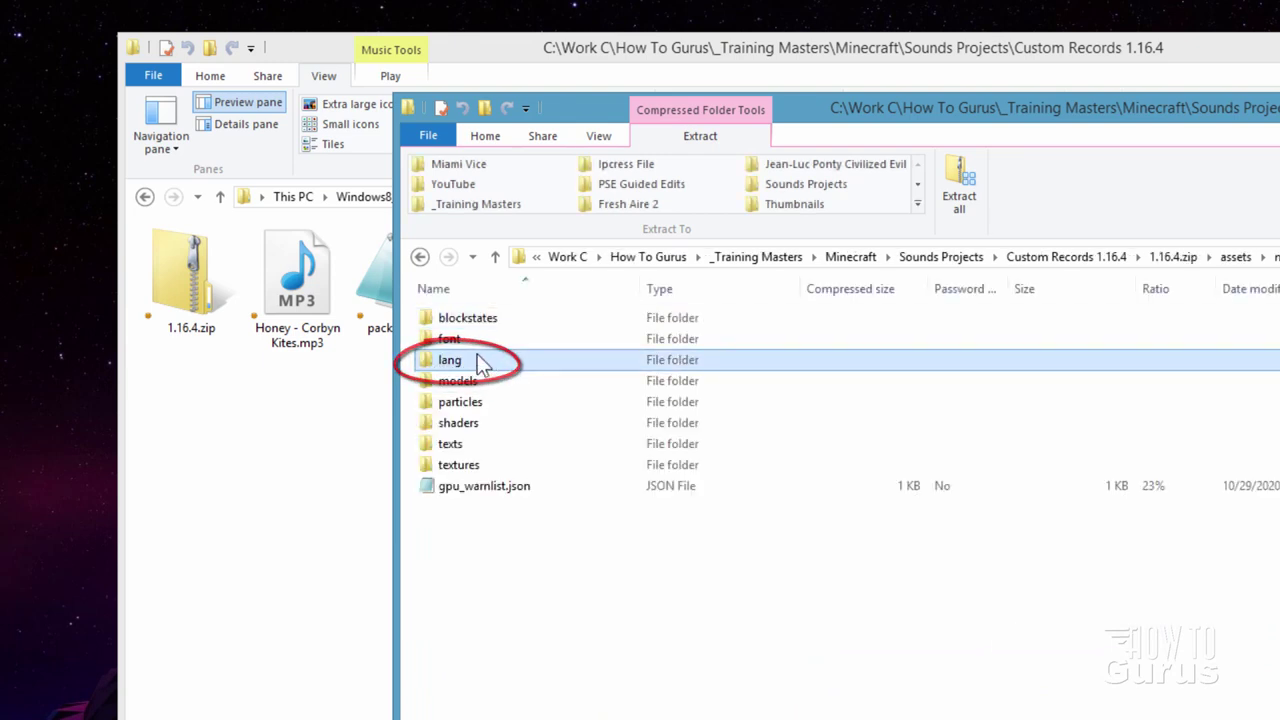
{"action": "left_click_drag", "start_coordinate": [431, 359], "coordinate": [245, 484]}
{"action": "left_click", "coordinate": [284, 496]}
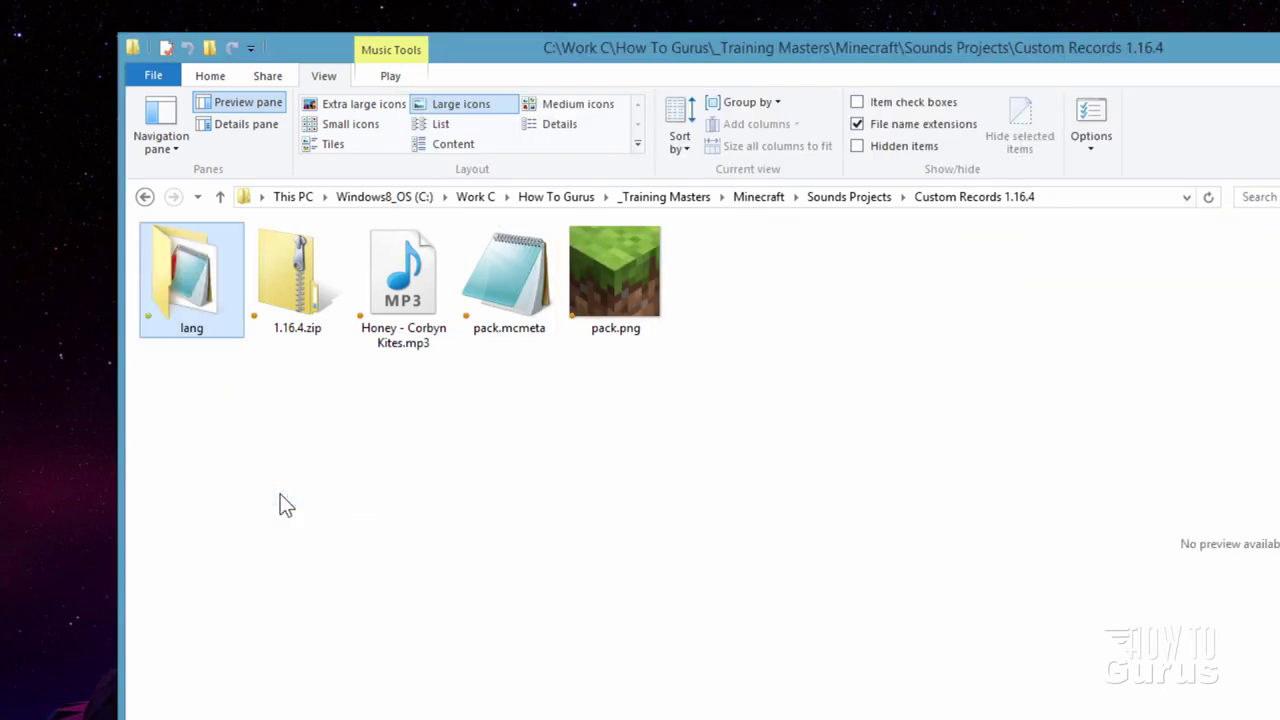
Close the 1.16.4.zip window and select pack.png in Custom Records 1.16.4
{"action": "key", "text": "alt+Tab"}
{"action": "left_click_drag", "start_coordinate": [1272, 114], "coordinate": [1134, 170]}
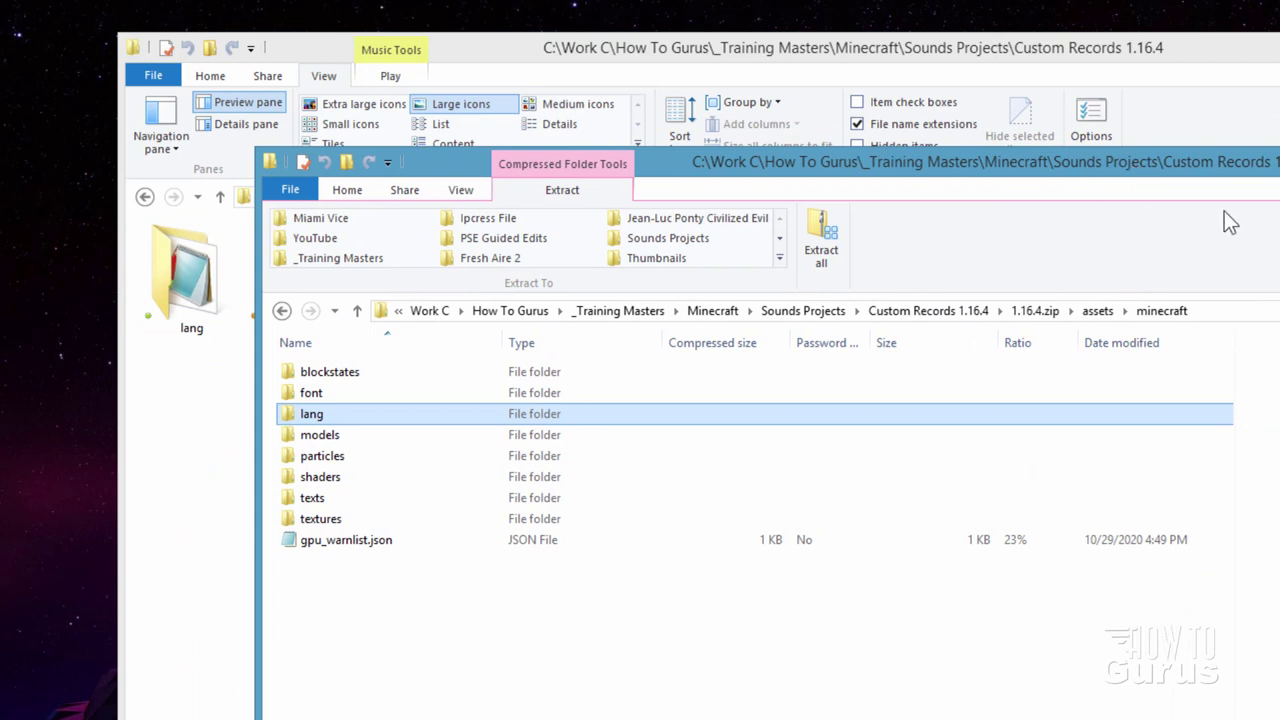
{"action": "key", "text": "alt+F4"}
{"action": "left_click", "coordinate": [640, 326]}
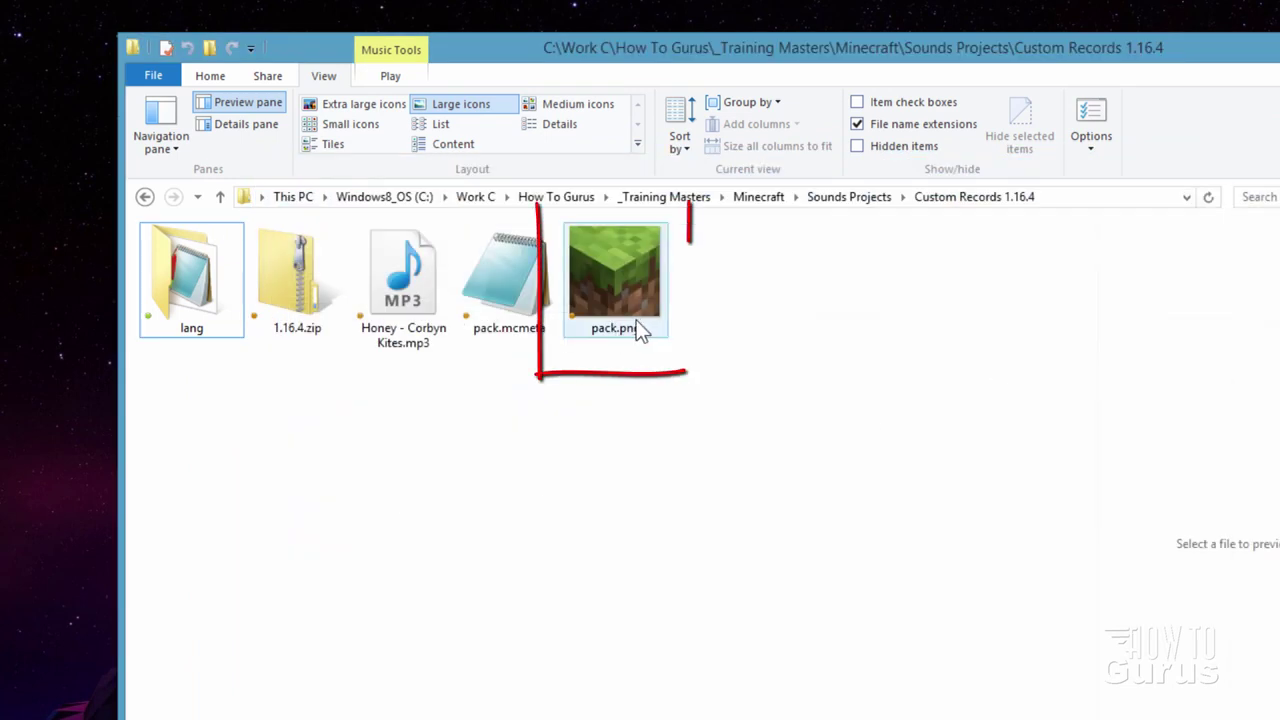